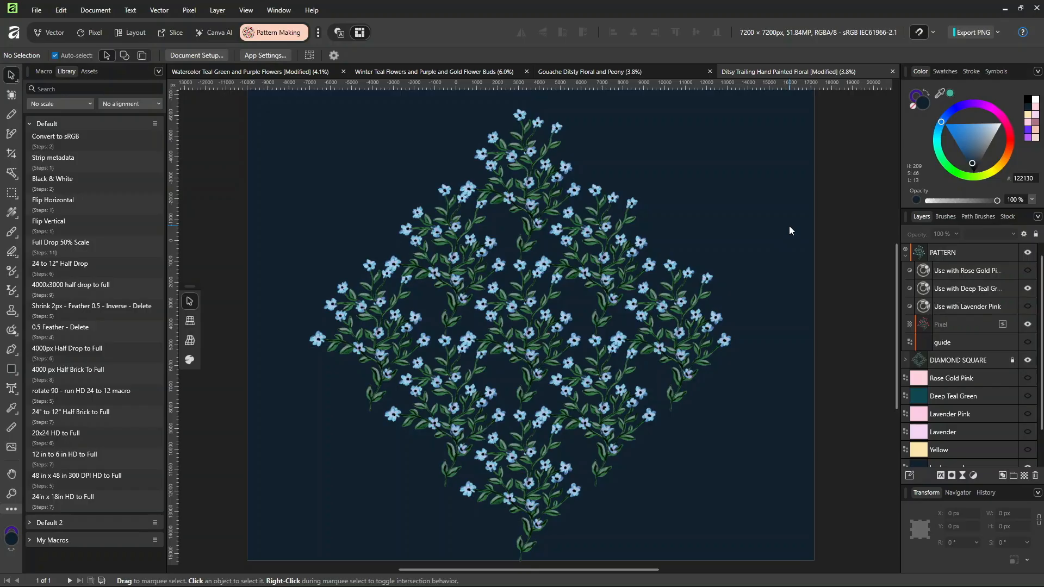
pyautogui.scroll(5, 546, 322)
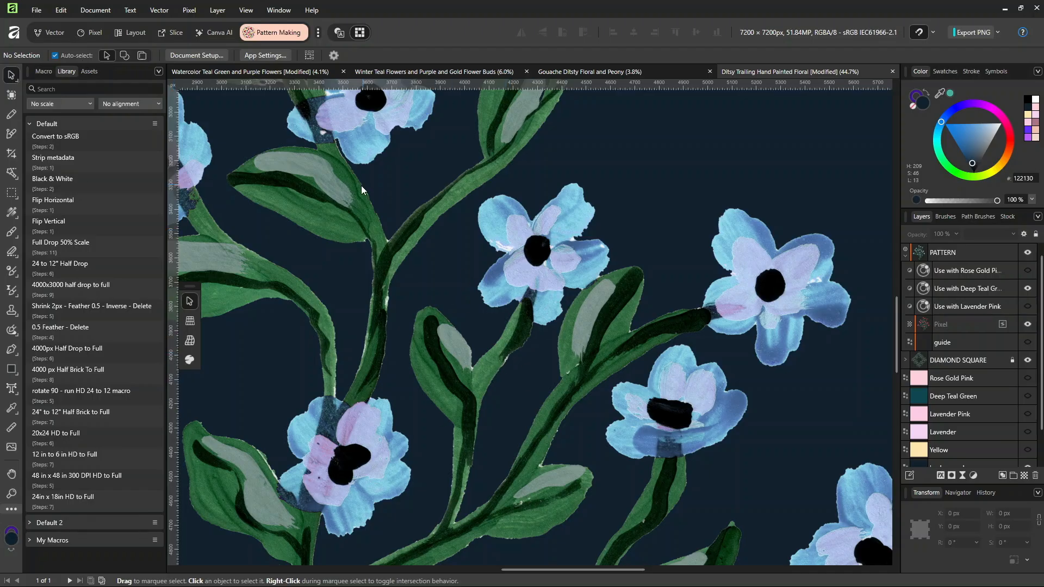
pyautogui.scroll(-5, 378, 155)
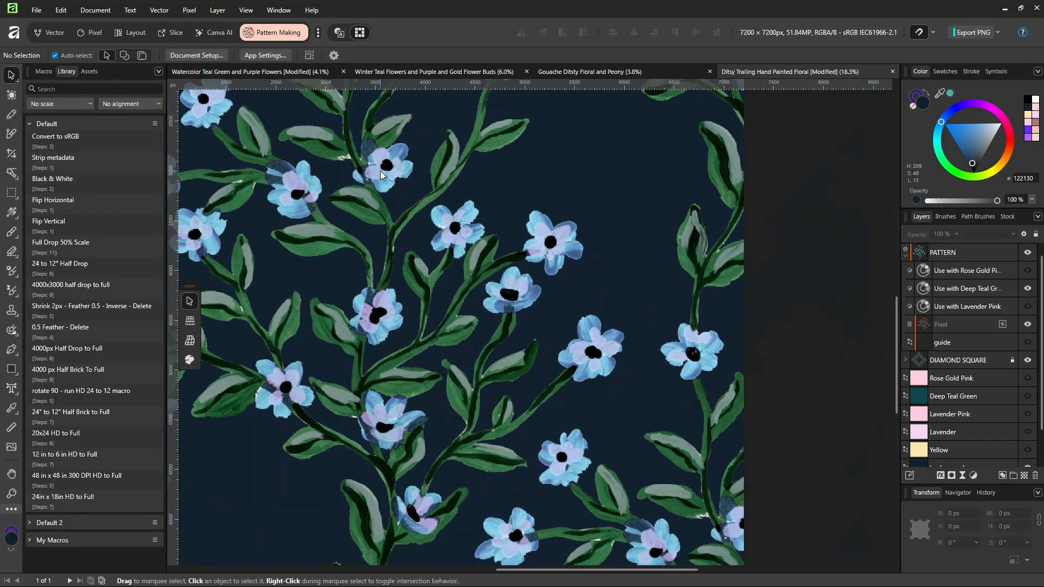
pyautogui.scroll(-2, 378, 151)
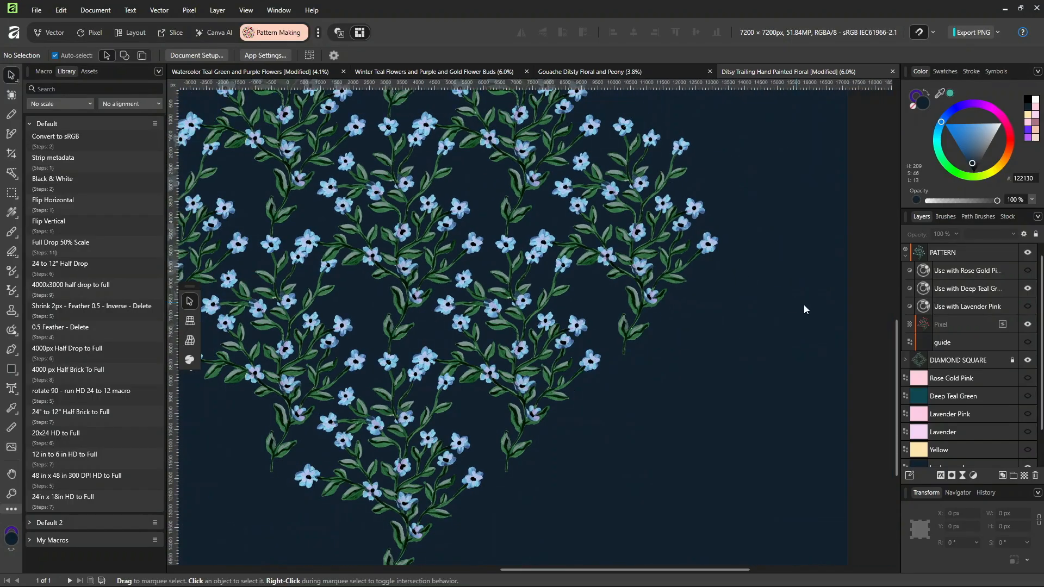
pyautogui.moveTo(895, 340); pyautogui.dragTo(896, 295)
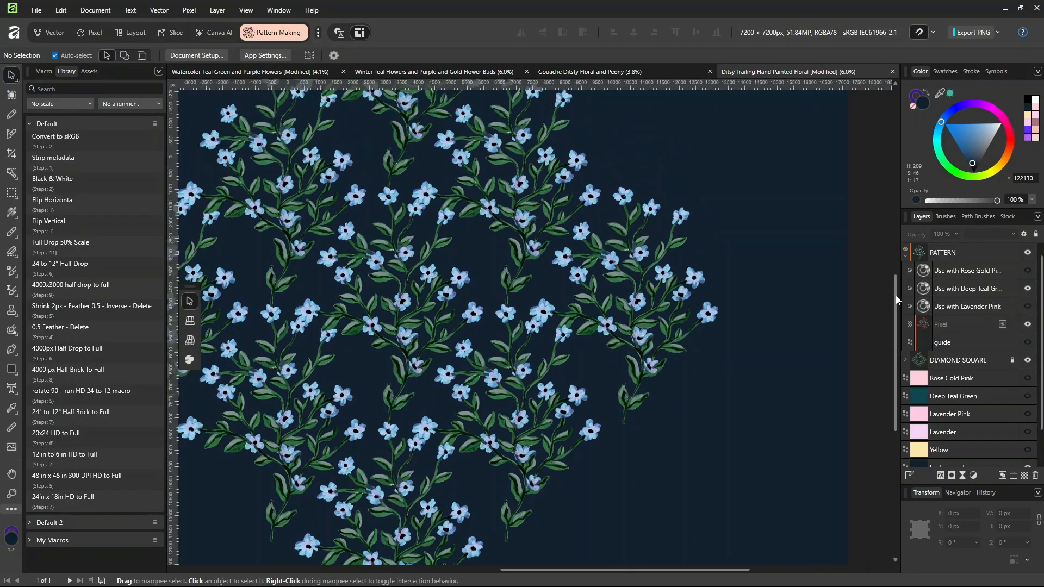
pyautogui.moveTo(668, 569); pyautogui.dragTo(565, 569)
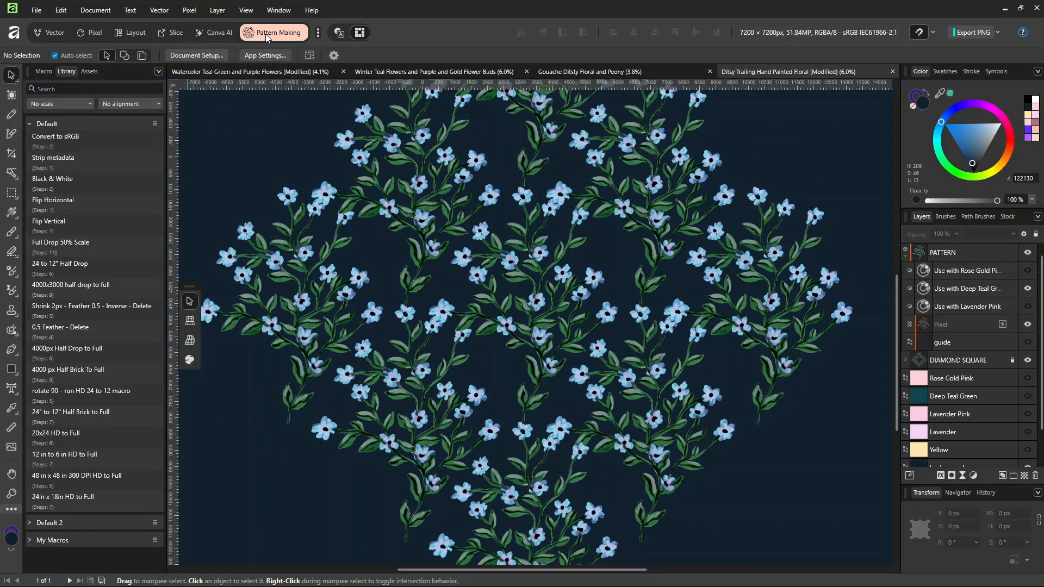
# Start a new studio named Pattern Making 2, using the Ditsy Trailing Hand Painted Floral_Light Purple_Lilac file as its icon
pyautogui.click(319, 34)
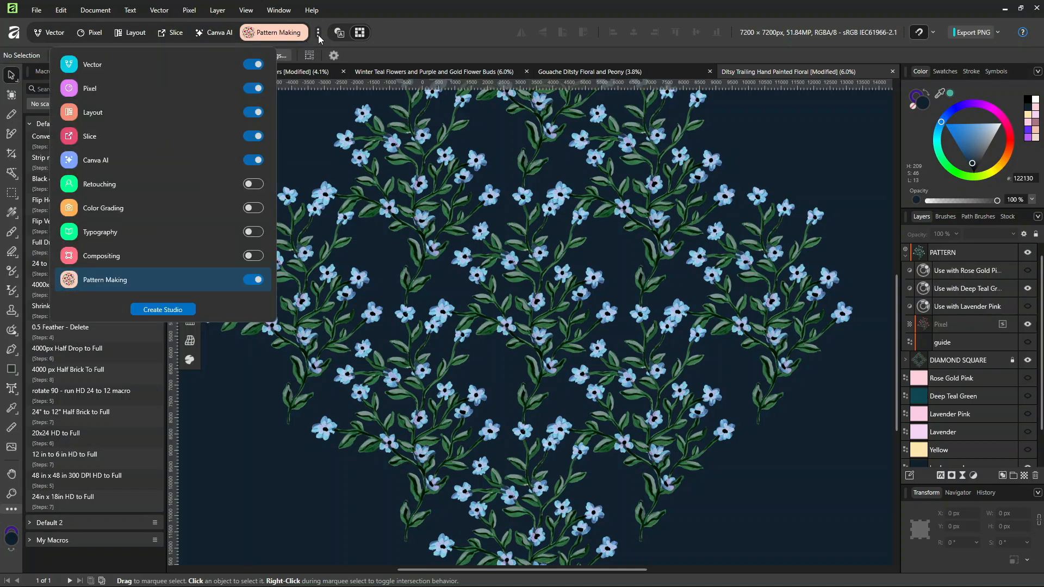
pyautogui.click(162, 309)
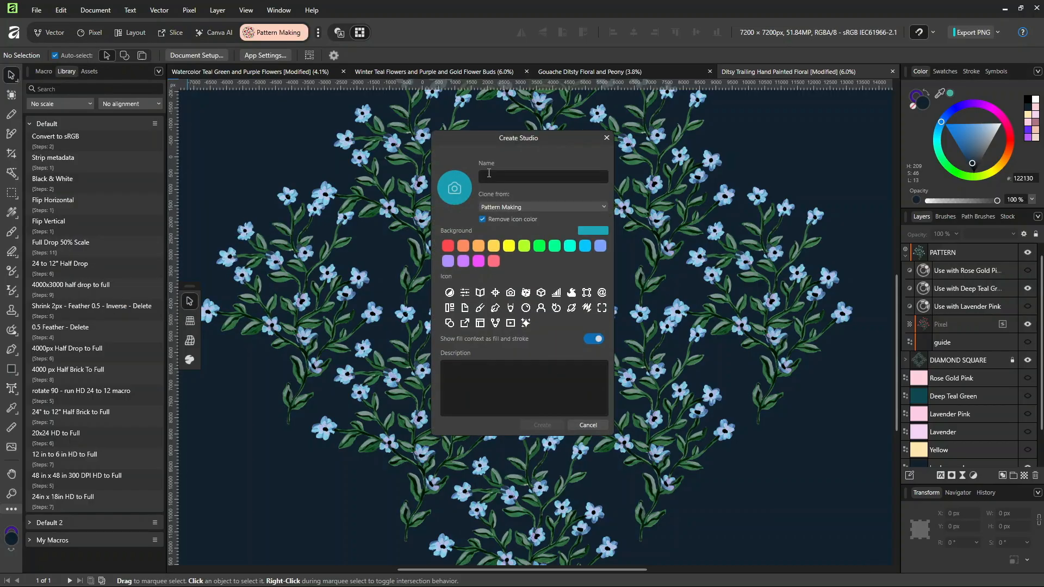
pyautogui.write('Pattern Making 2')
pyautogui.click(456, 191)
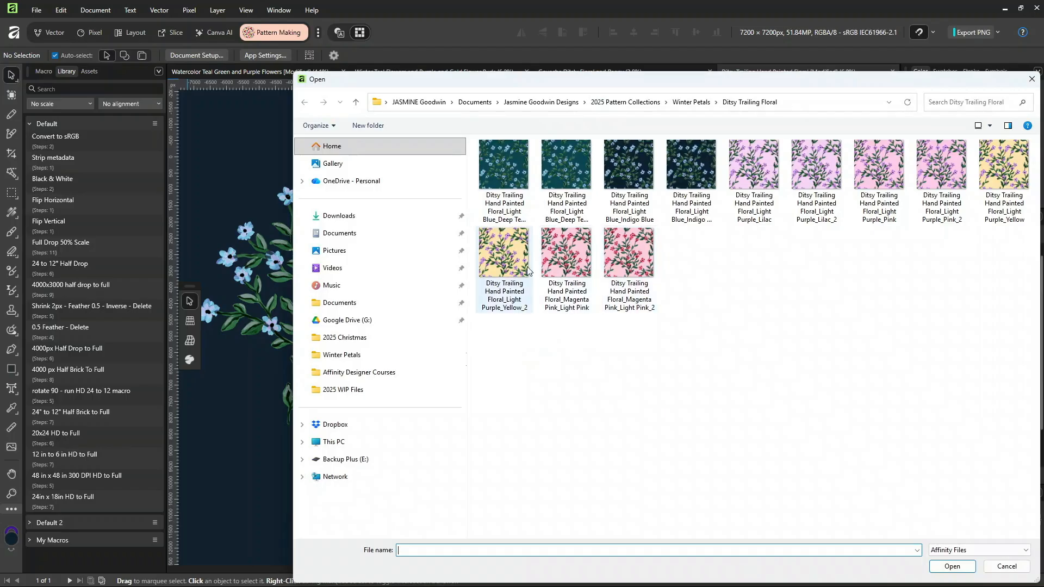
pyautogui.click(745, 167)
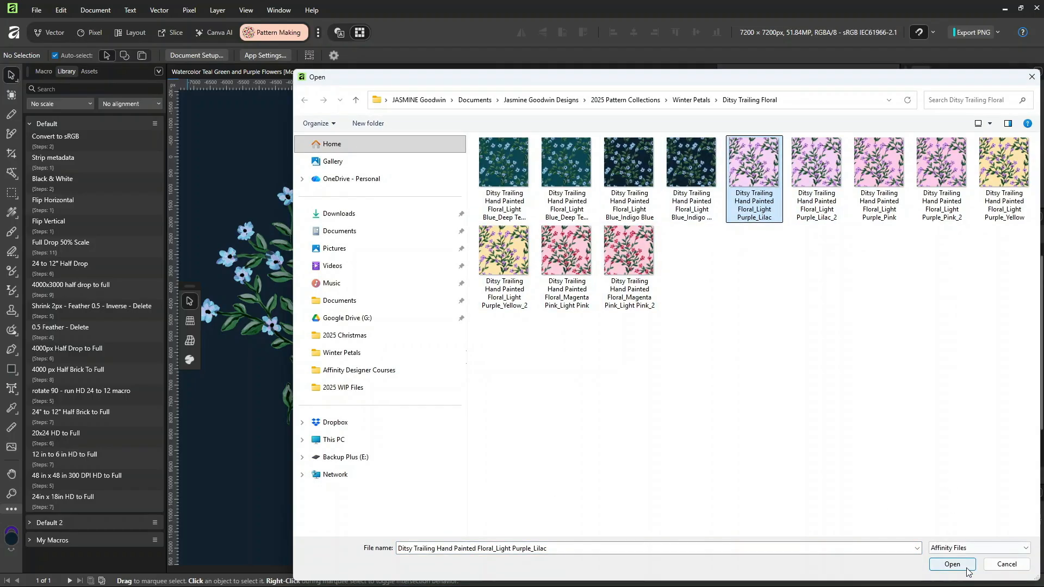
pyautogui.click(953, 567)
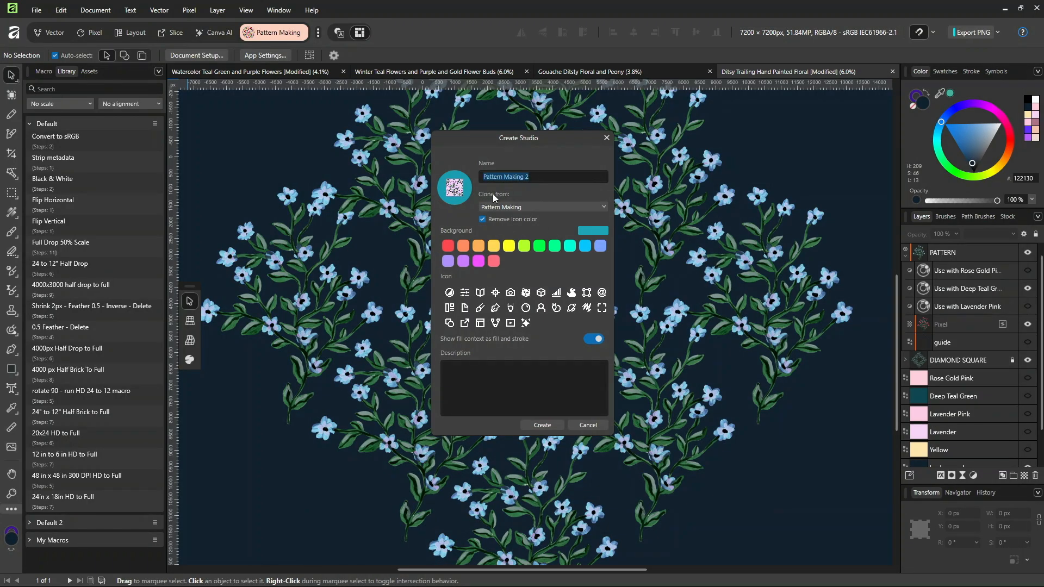
# Set the new studio to clone from Pixel and give its icon a dark navy background
pyautogui.click(523, 207)
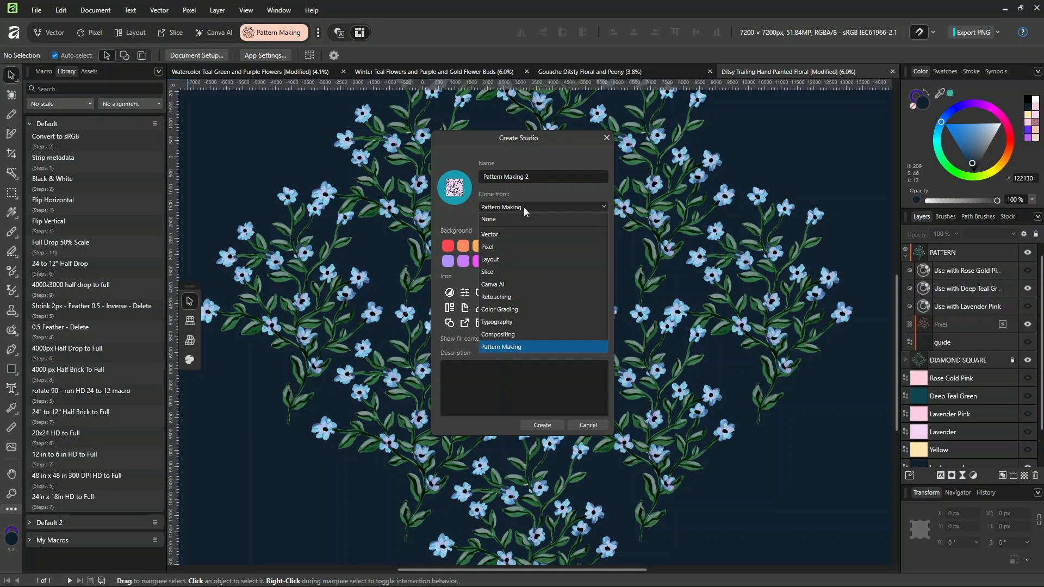
pyautogui.click(519, 249)
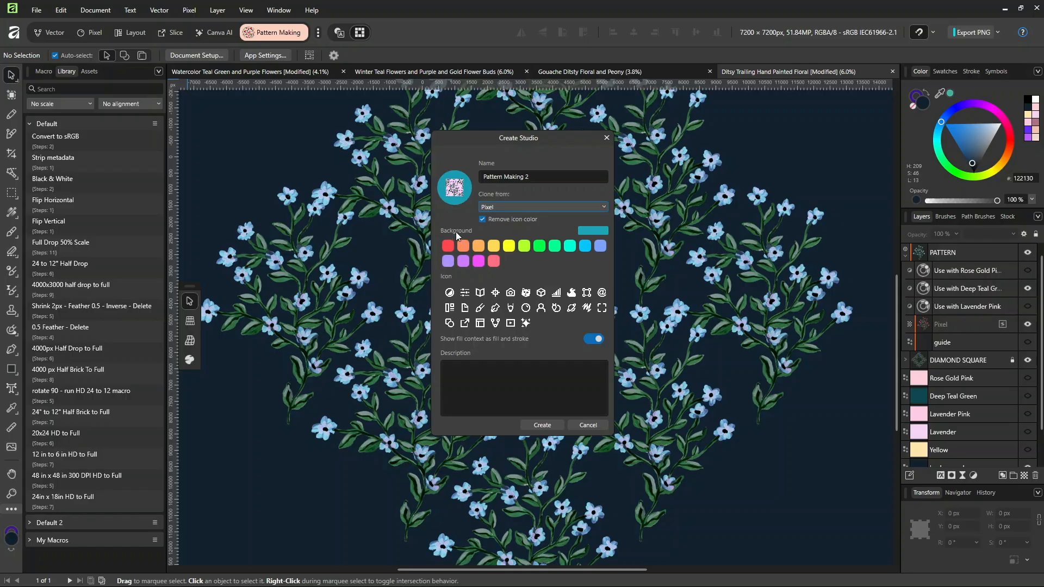
pyautogui.click(601, 232)
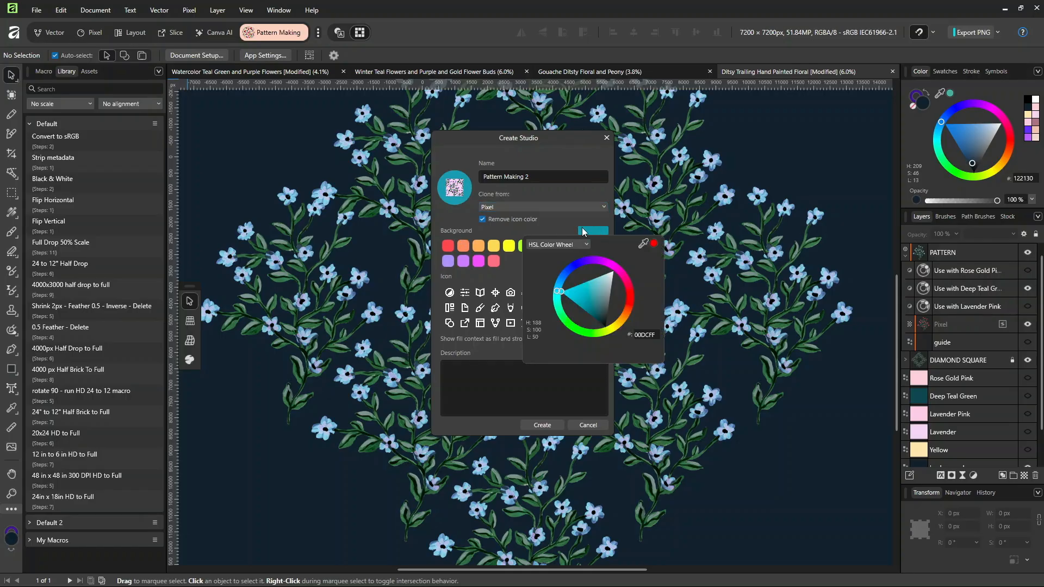
pyautogui.moveTo(599, 288)
pyautogui.mouseDown()
pyautogui.moveTo(599, 279)
pyautogui.moveTo(610, 286)
pyautogui.moveTo(620, 322)
pyautogui.moveTo(628, 318)
pyautogui.moveTo(575, 298)
pyautogui.moveTo(587, 321)
pyautogui.mouseUp()
# Describe the studio as "Pattern making, cleaning watercolor and gouache art" and create it
pyautogui.click(462, 381)
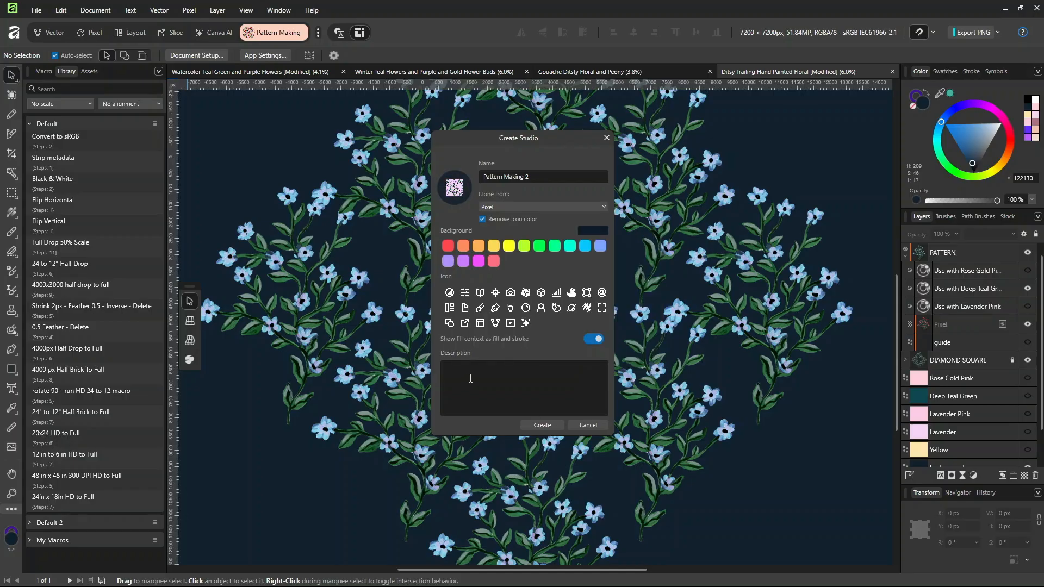
pyautogui.write('Pattern making, cleaning watercolor and gouache art')
pyautogui.click(540, 423)
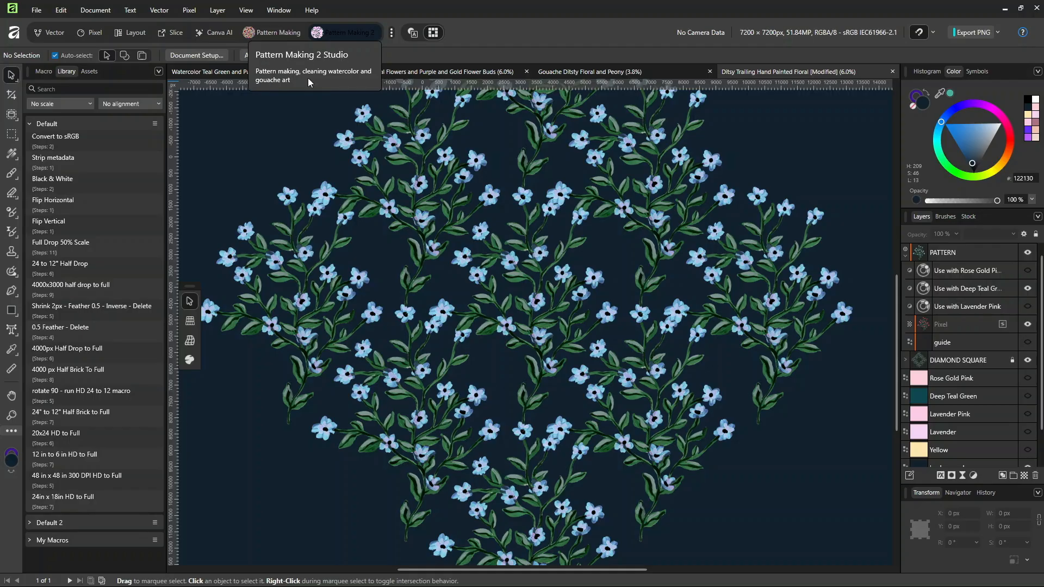
# Edit the Pattern Making 2 studio to change its icon background to a light blue
pyautogui.rightClick(348, 31)
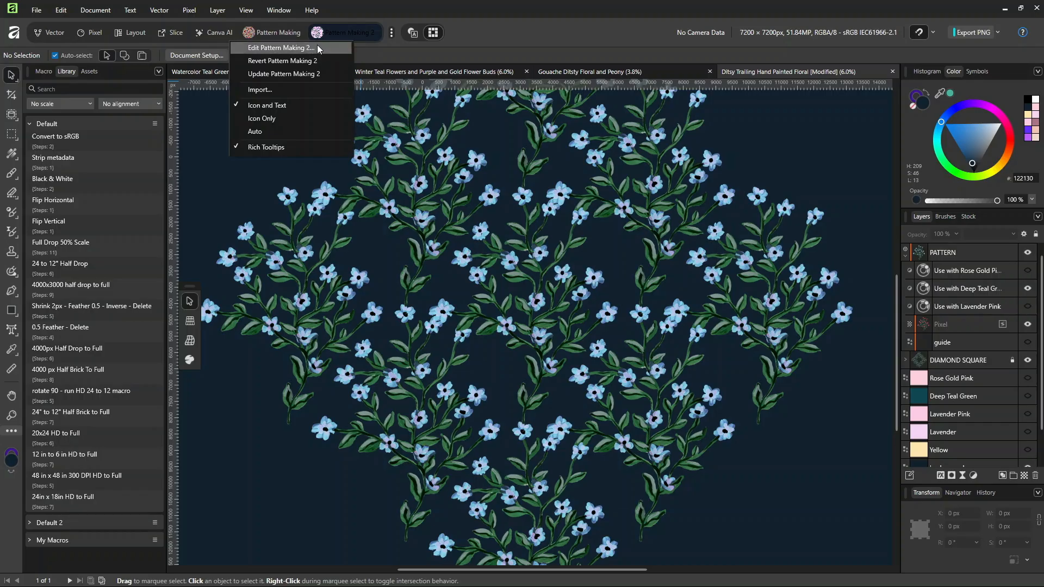
pyautogui.click(280, 48)
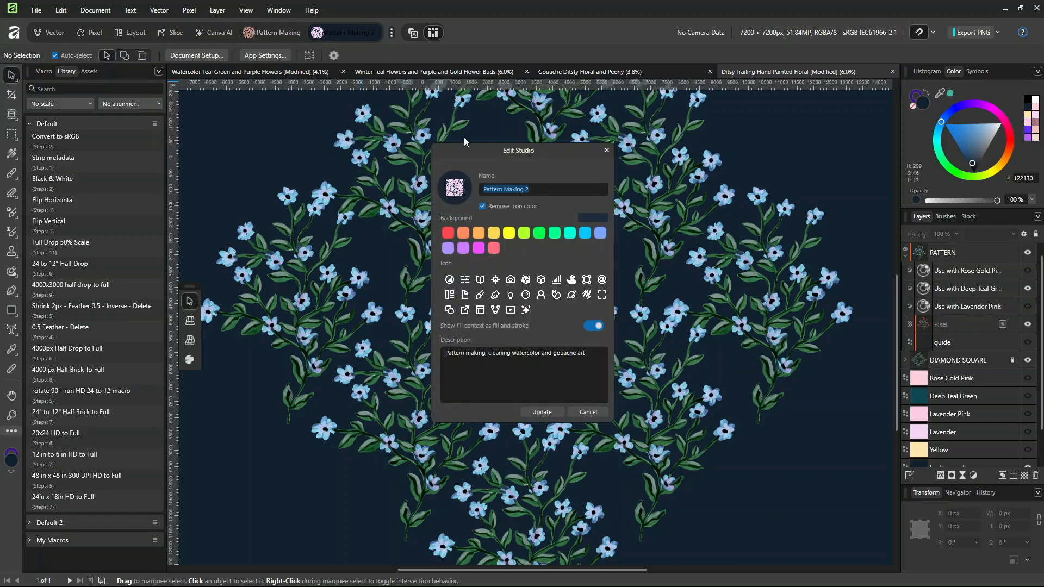
pyautogui.click(594, 217)
pyautogui.moveTo(598, 285); pyautogui.dragTo(611, 263)
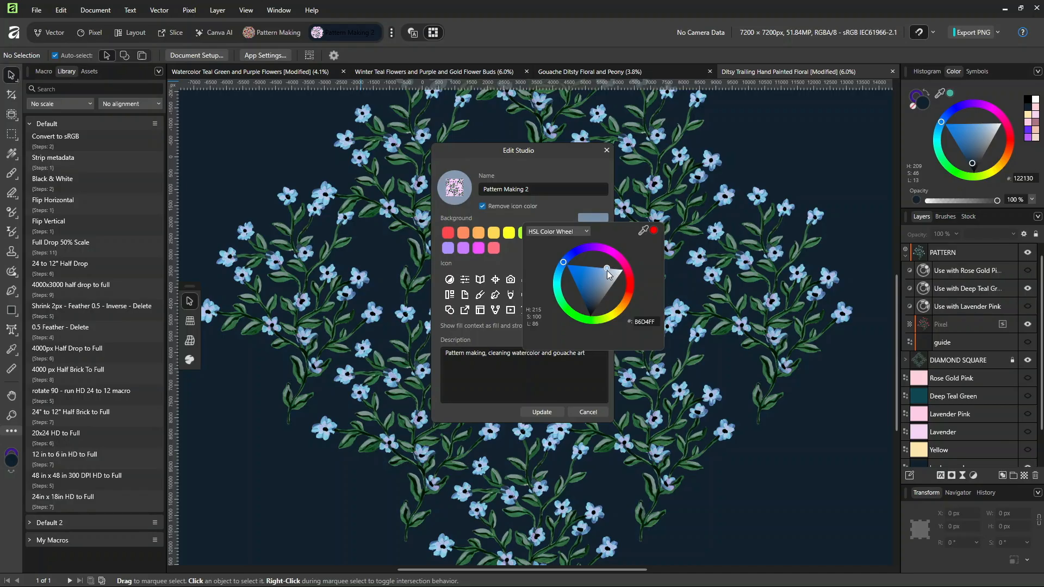
pyautogui.click(586, 364)
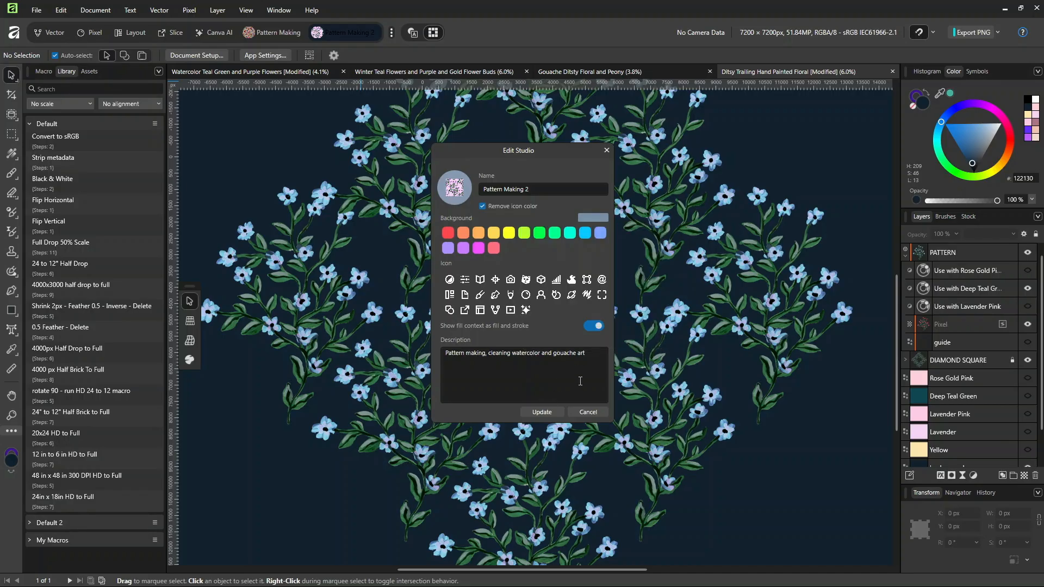
pyautogui.click(546, 411)
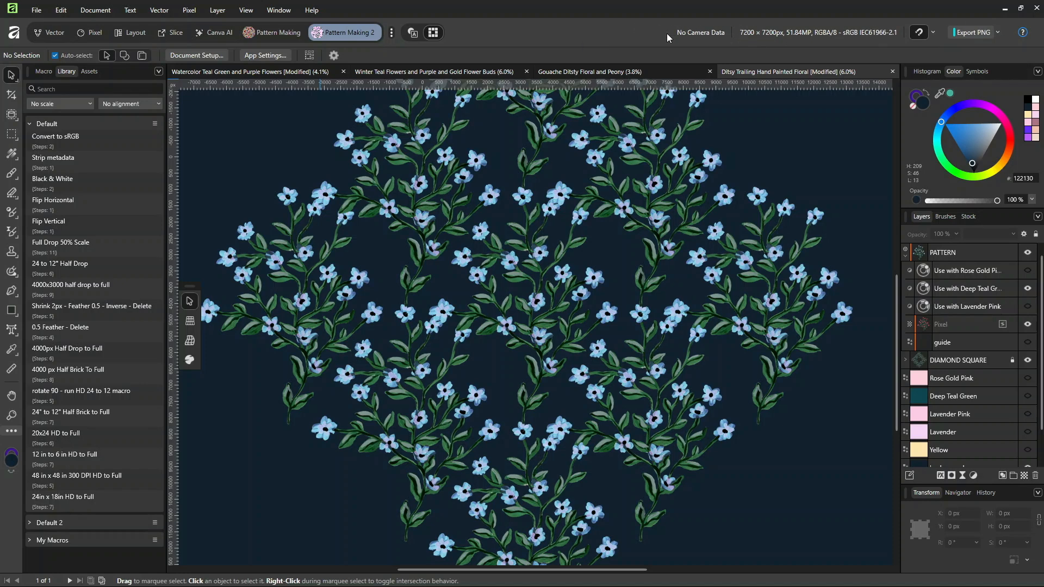
# Show the histogram, then review the items available for customizing the toolbar
pyautogui.click(929, 71)
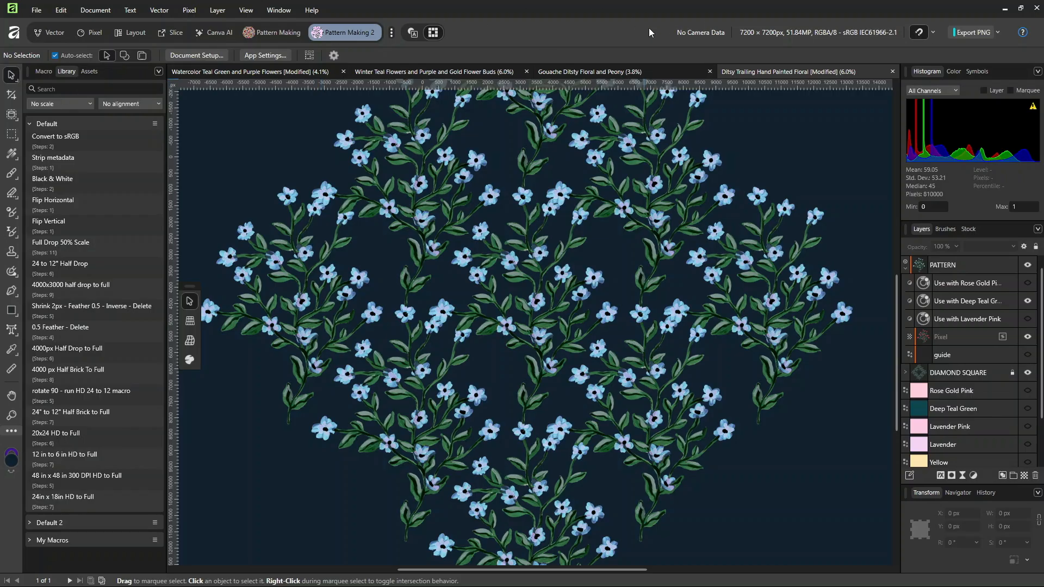
pyautogui.rightClick(571, 26)
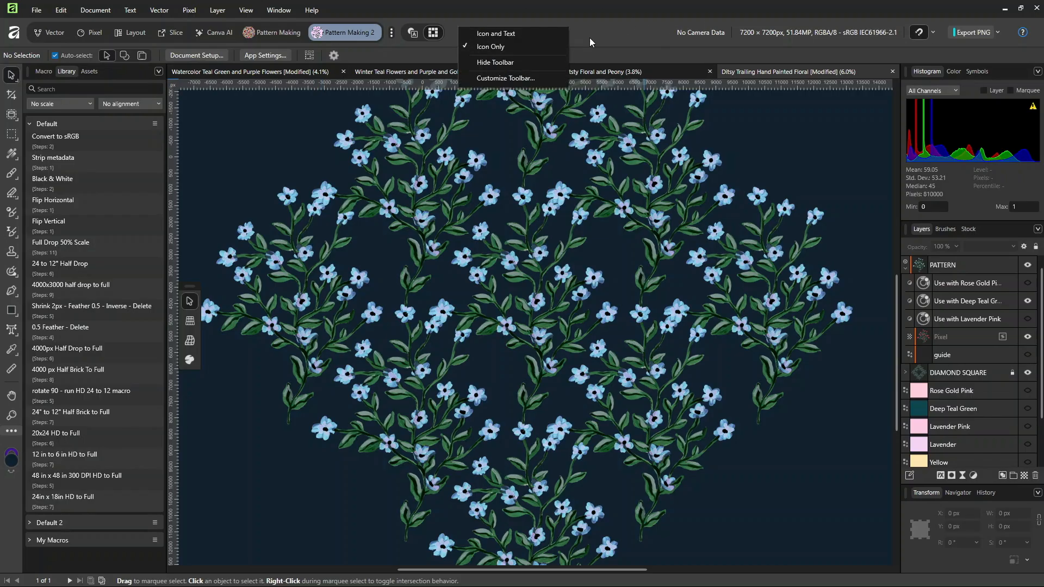
pyautogui.click(506, 77)
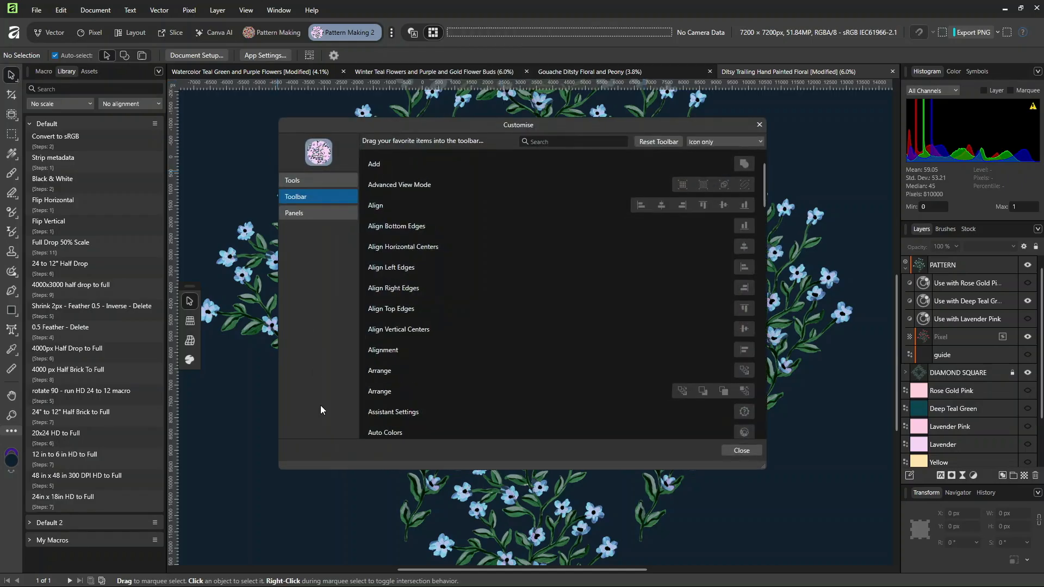
pyautogui.moveTo(518, 131); pyautogui.dragTo(518, 108)
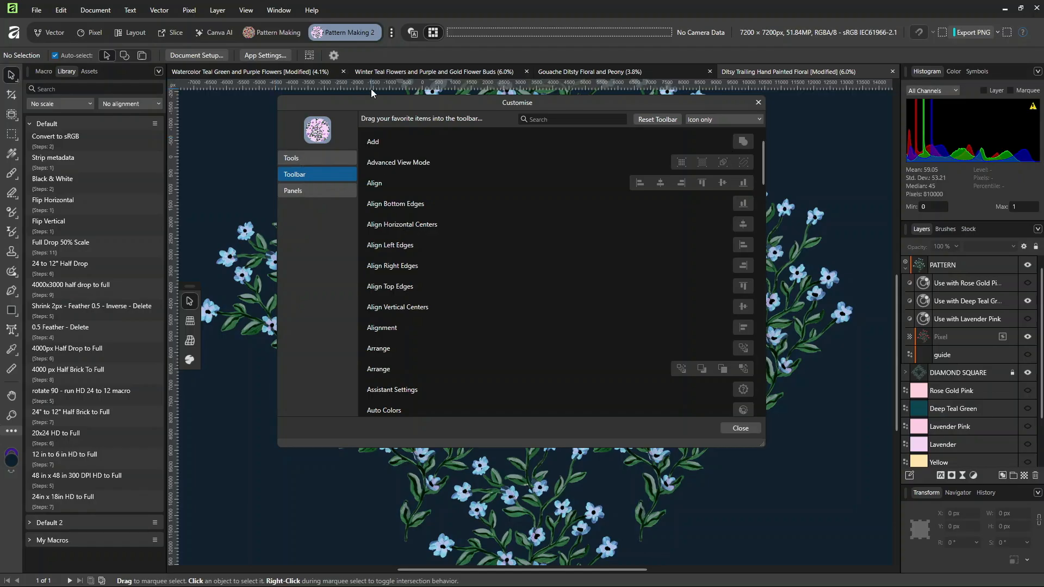
pyautogui.click(742, 429)
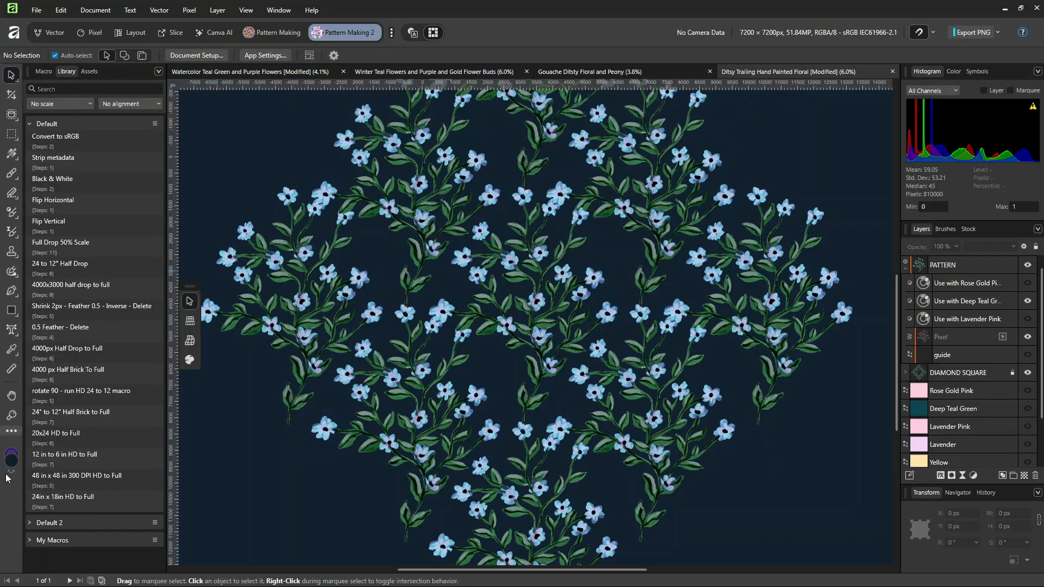
# Customize the studio's tools by adding the Artboard Tool and a separator directly below the Move Tool
pyautogui.click(12, 433)
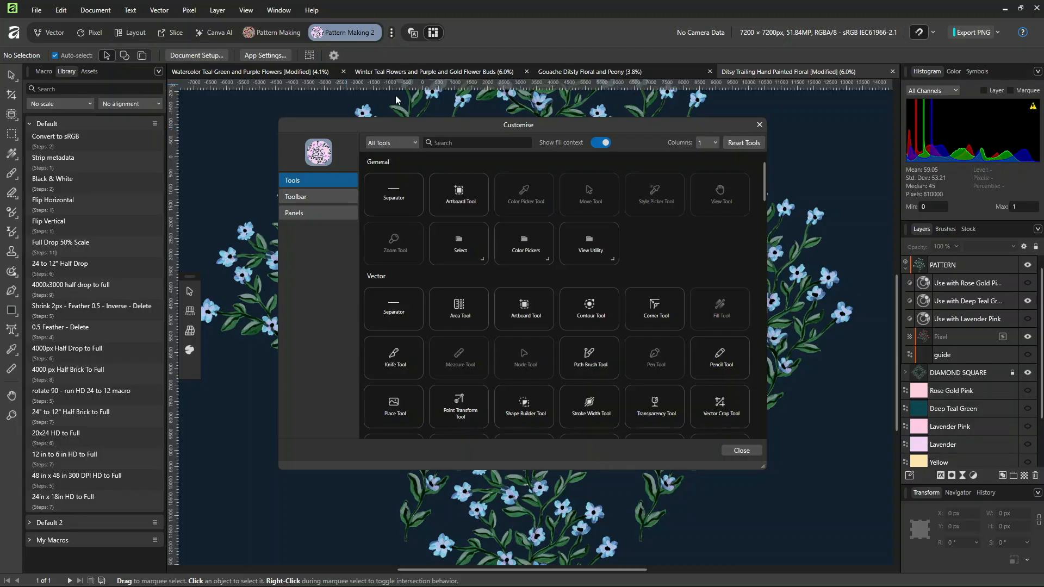
pyautogui.moveTo(552, 125); pyautogui.dragTo(580, 120)
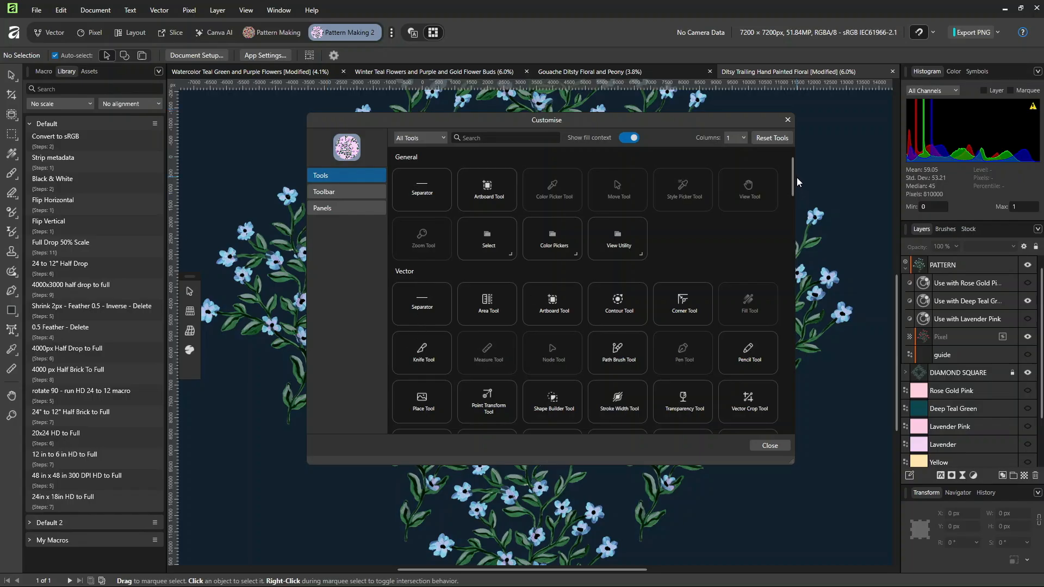
pyautogui.moveTo(793, 175)
pyautogui.mouseDown()
pyautogui.moveTo(791, 188)
pyautogui.moveTo(792, 176)
pyautogui.mouseUp()
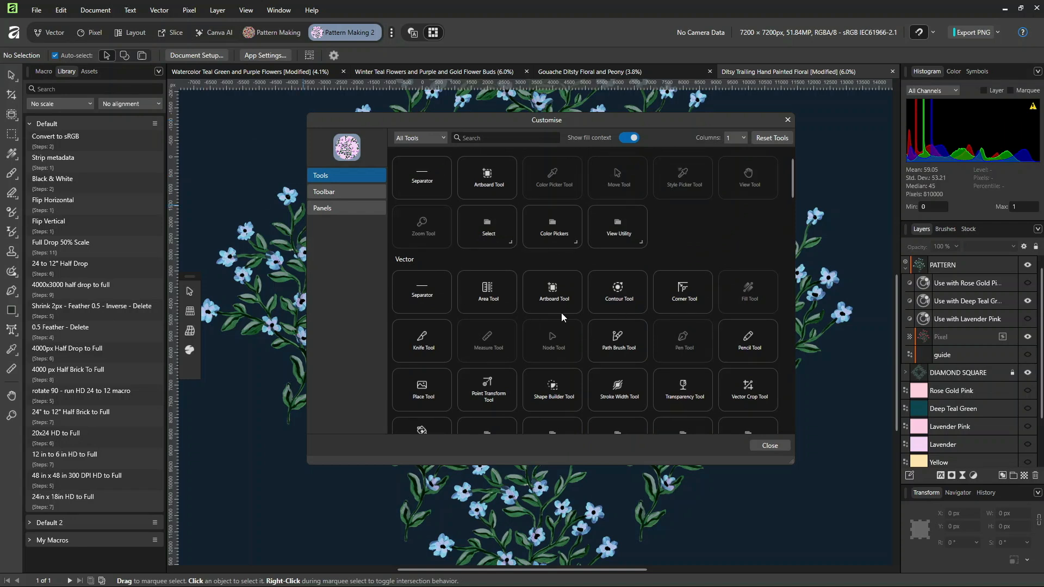
pyautogui.moveTo(450, 289); pyautogui.dragTo(10, 100)
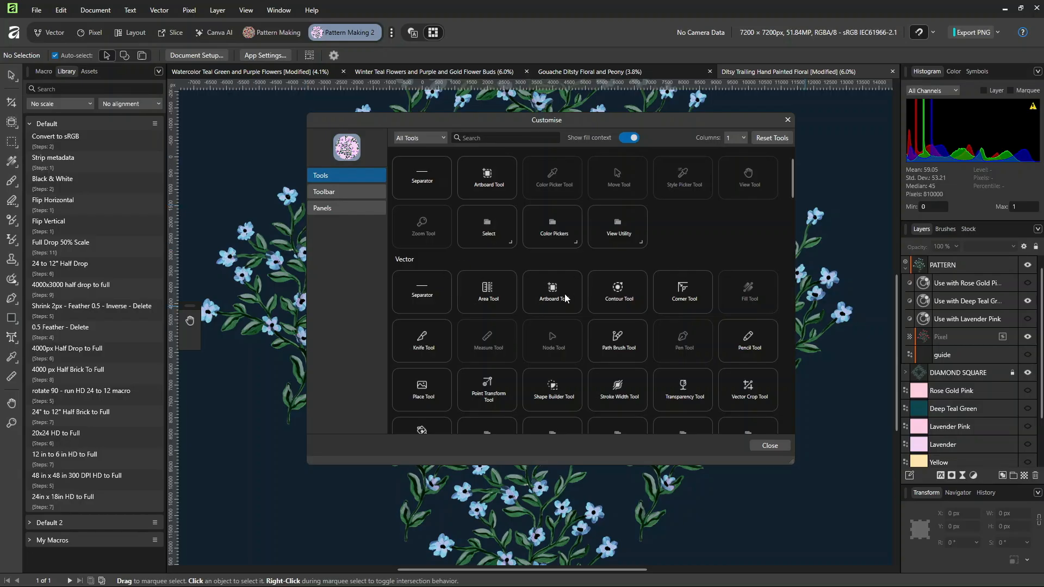
pyautogui.moveTo(87, 137); pyautogui.dragTo(12, 95)
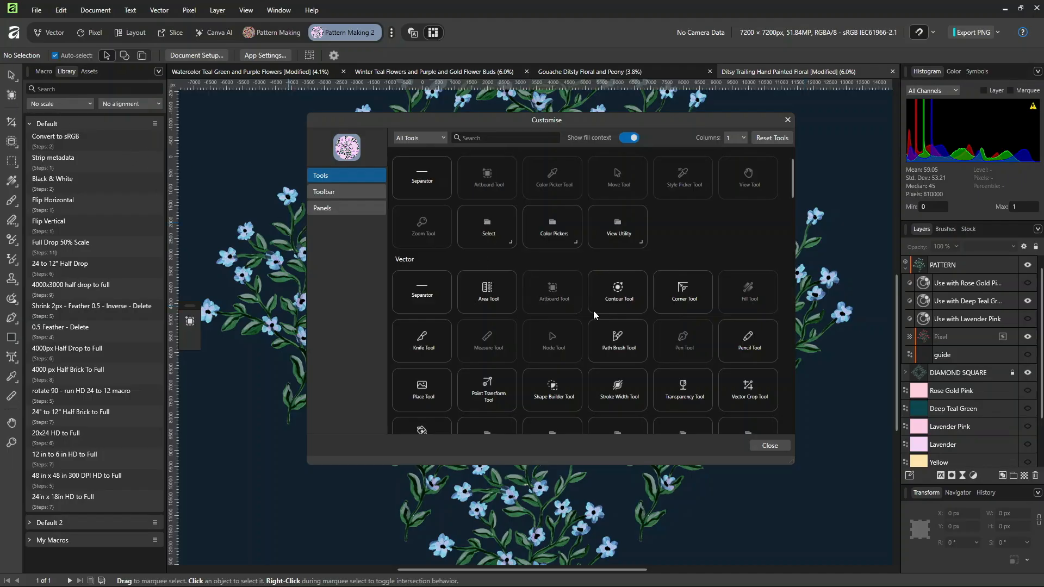
# Add the Pencil Tool and Path Brush Tool below the Artboard Tool, and the Place Tool below the Measure Tool
pyautogui.scroll(-2, 792, 168)
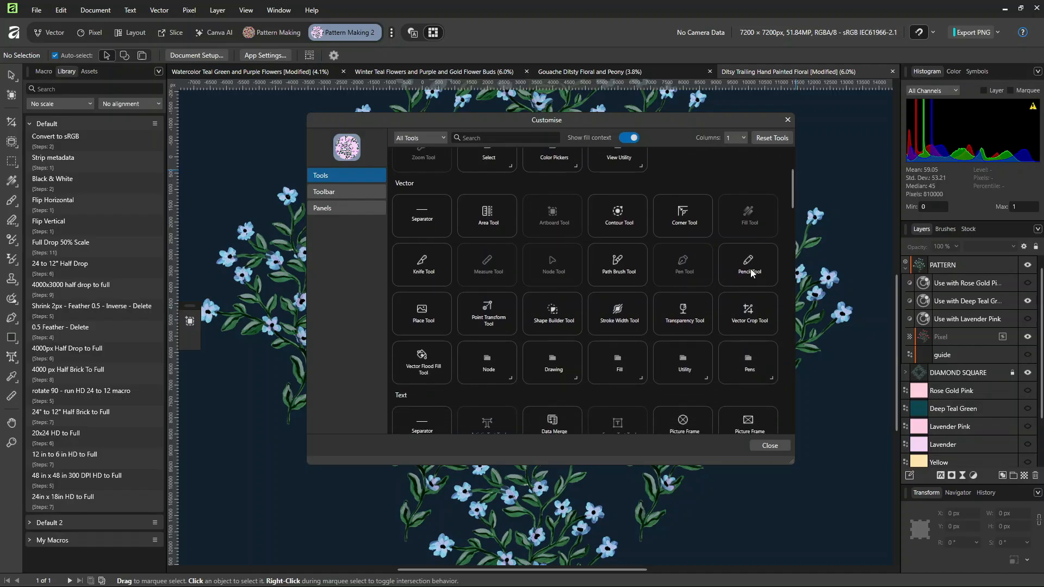
pyautogui.moveTo(750, 269)
pyautogui.mouseDown()
pyautogui.moveTo(413, 245)
pyautogui.moveTo(46, 173)
pyautogui.moveTo(13, 116)
pyautogui.mouseUp()
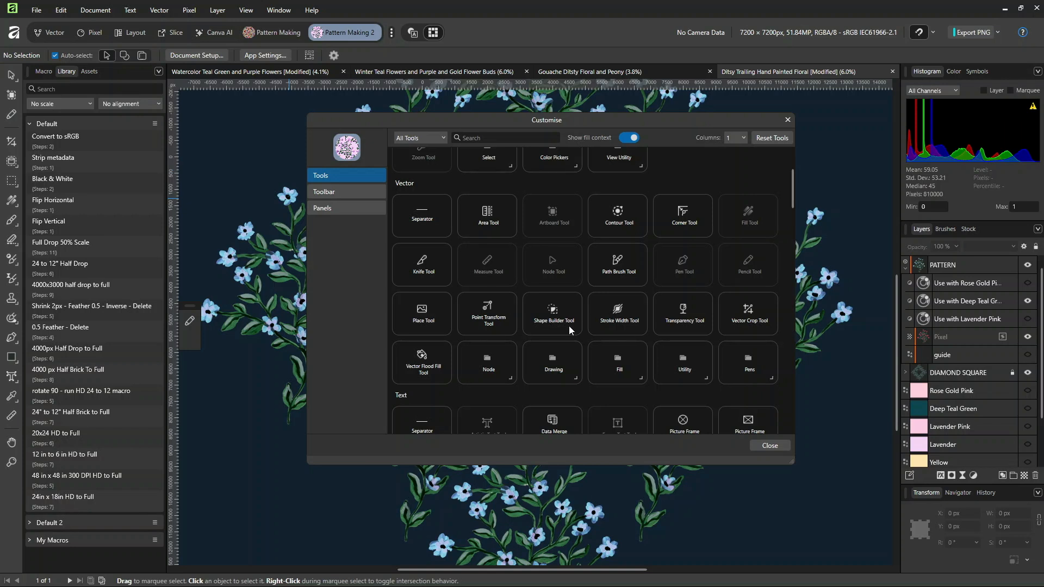
pyautogui.moveTo(626, 275)
pyautogui.mouseDown()
pyautogui.moveTo(131, 150)
pyautogui.moveTo(12, 138)
pyautogui.mouseUp()
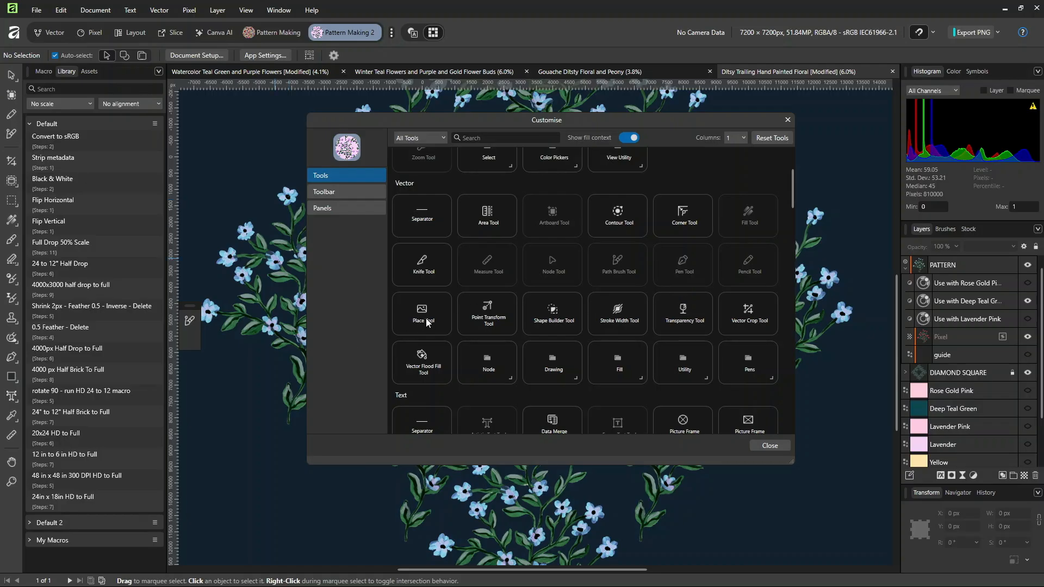
pyautogui.moveTo(427, 322); pyautogui.dragTo(12, 456)
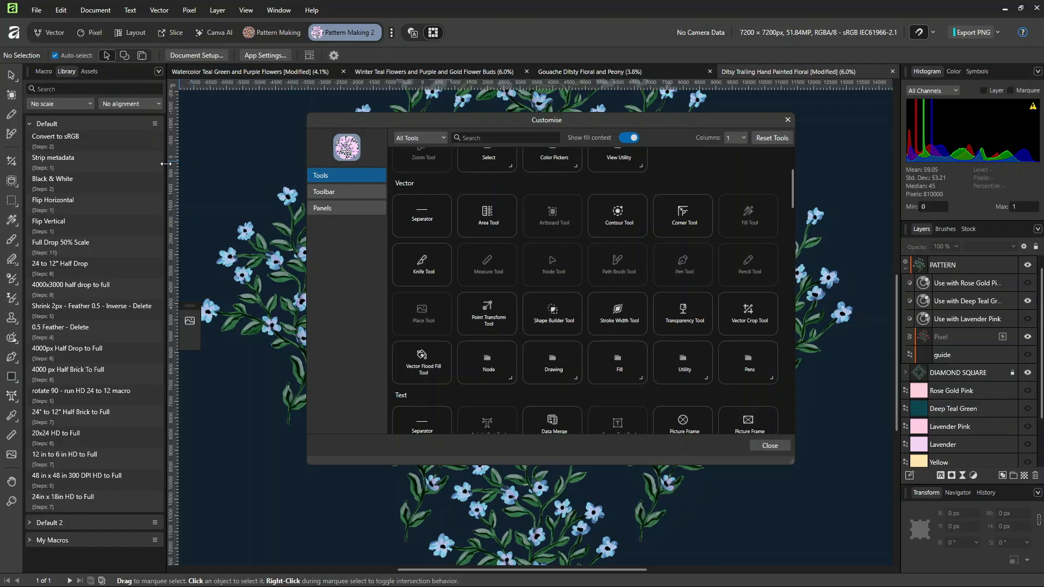
# Switch to customizing the toolbar and remove the camera data item from it
pyautogui.click(324, 192)
pyautogui.moveTo(711, 34); pyautogui.dragTo(644, 175)
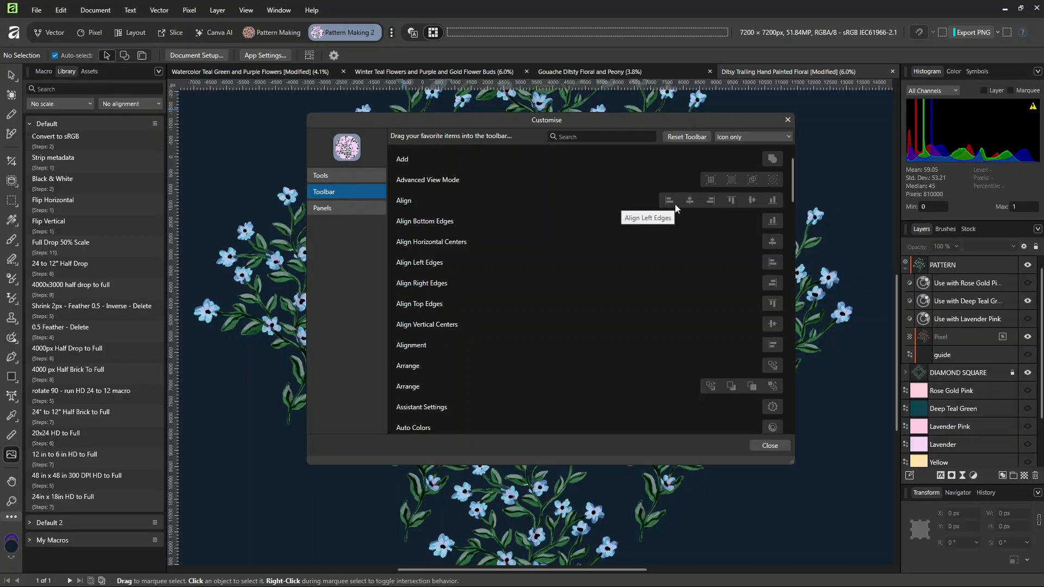
# Add the six-button Align group to the toolbar and place a separator directly before it
pyautogui.moveTo(675, 204); pyautogui.dragTo(670, 33)
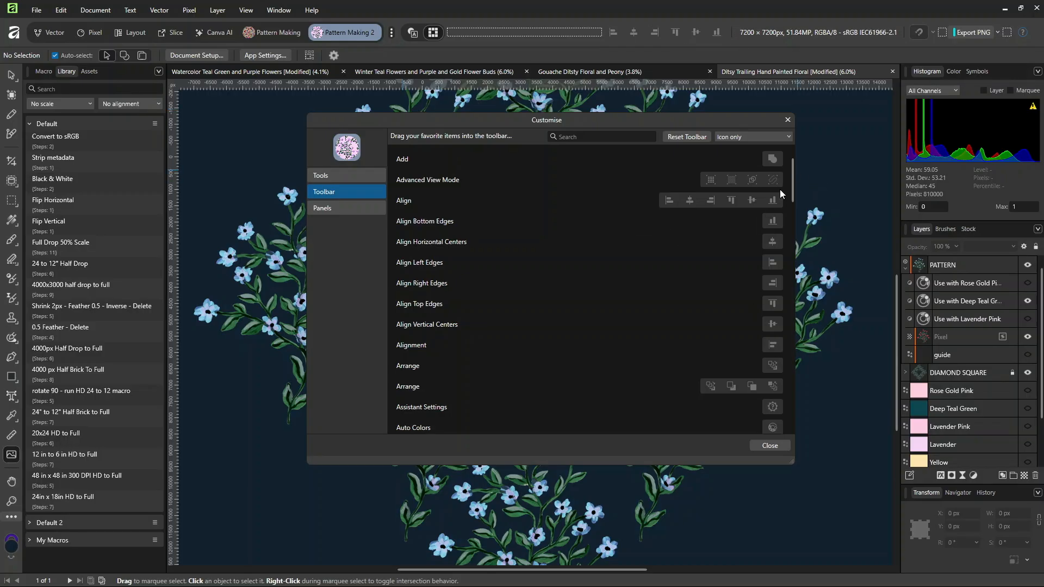
pyautogui.moveTo(792, 180); pyautogui.dragTo(793, 364)
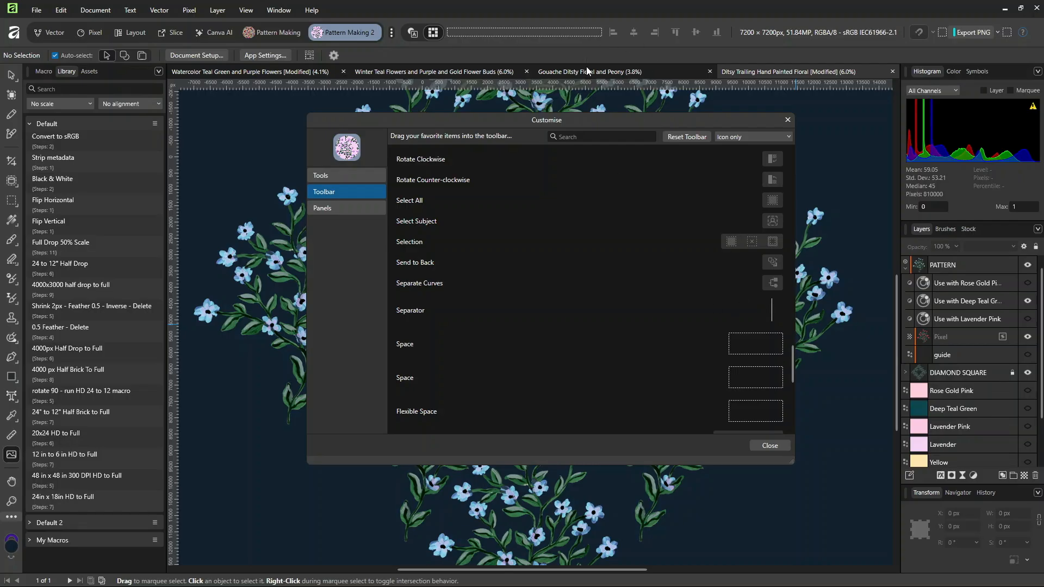
pyautogui.moveTo(609, 38); pyautogui.dragTo(603, 34)
# Add the four-button Transform group with the flip and rotate commands to the toolbar, before the Align group's separator
pyautogui.scroll(8, 537, 309)
pyautogui.scroll(3, 602, 336)
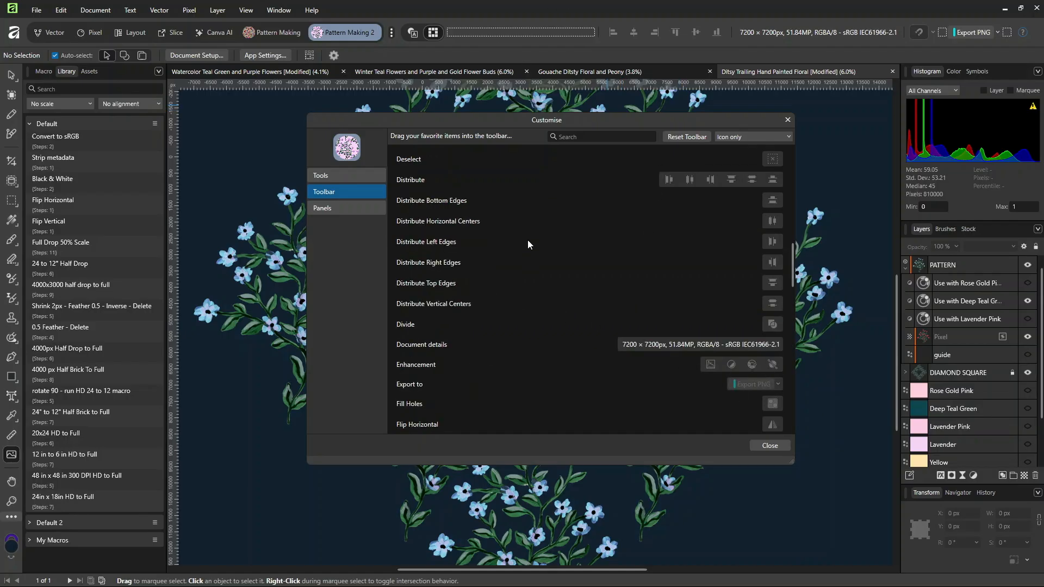
pyautogui.scroll(-3, 571, 234)
pyautogui.scroll(-3, 697, 357)
pyautogui.scroll(6, 699, 344)
pyautogui.moveTo(792, 259); pyautogui.dragTo(785, 390)
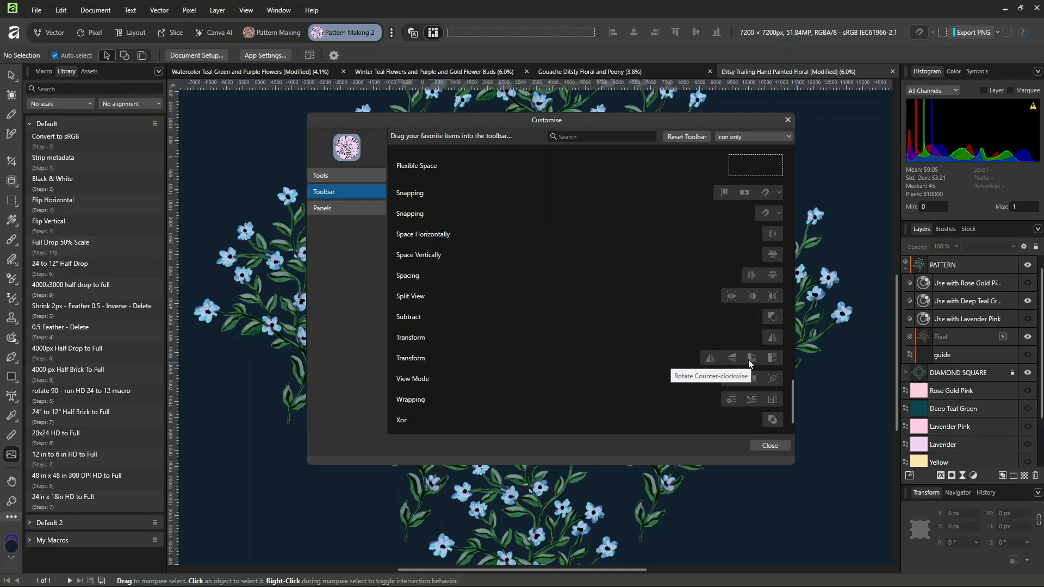
pyautogui.moveTo(718, 351); pyautogui.dragTo(551, 33)
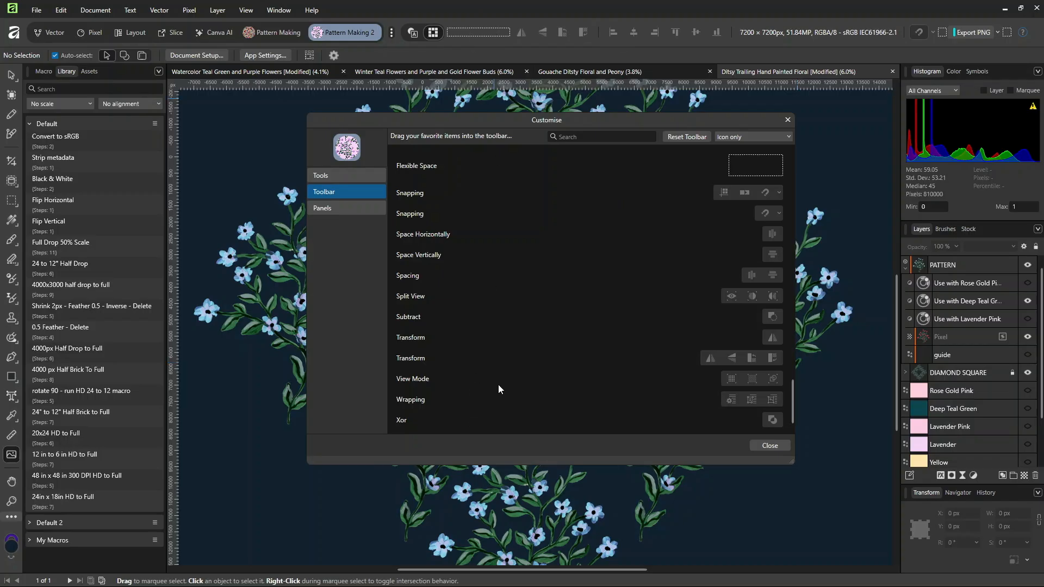
# Add the Boolean Operations group to the toolbar between the flexible space and the Transform group, with a separator after it
pyautogui.scroll(4, 544, 379)
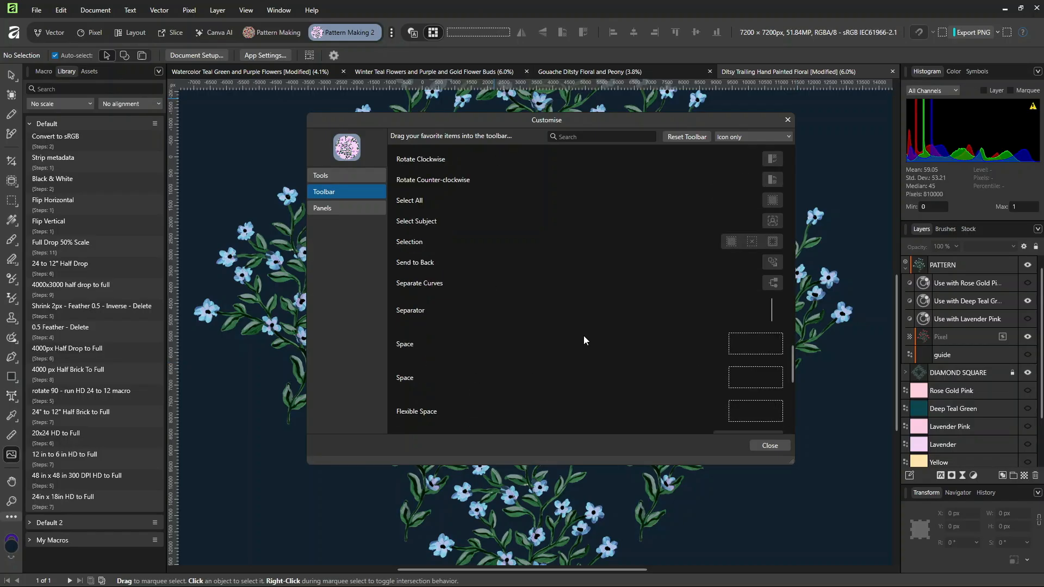
pyautogui.scroll(2, 583, 335)
pyautogui.scroll(8, 442, 208)
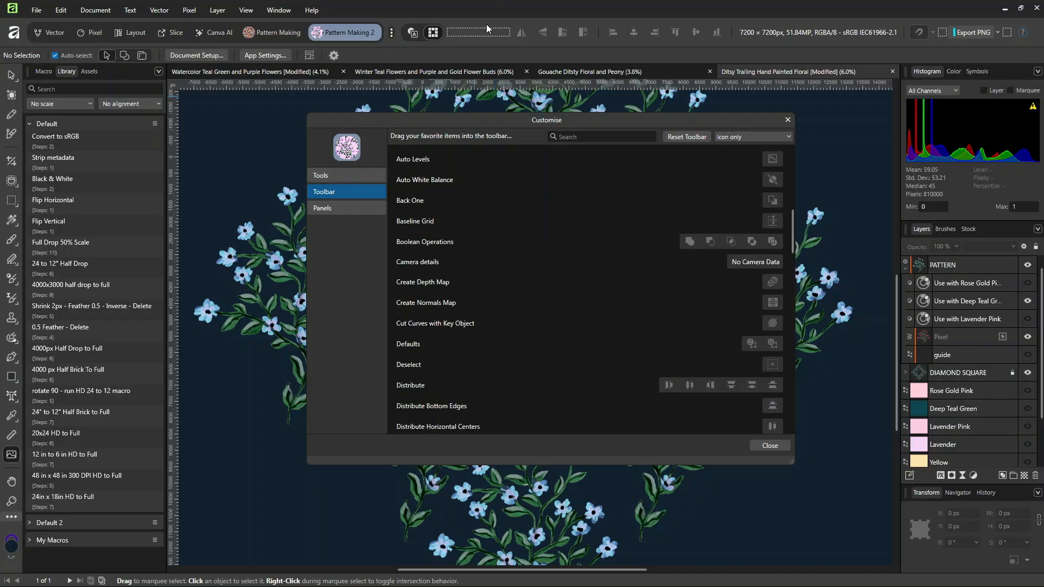
pyautogui.moveTo(684, 245); pyautogui.dragTo(518, 31)
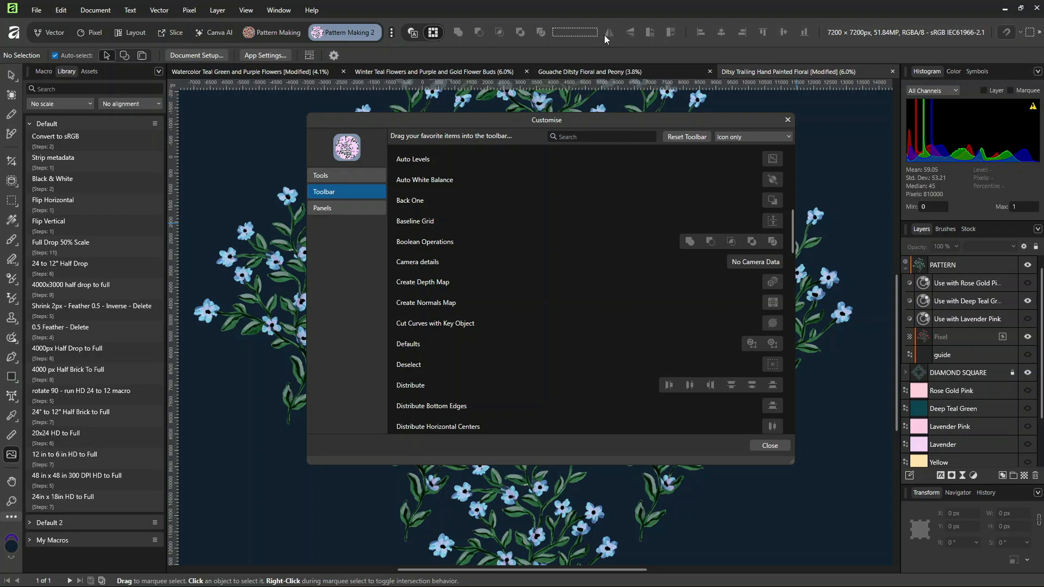
pyautogui.moveTo(514, 30); pyautogui.dragTo(550, 33)
pyautogui.scroll(-20, 729, 366)
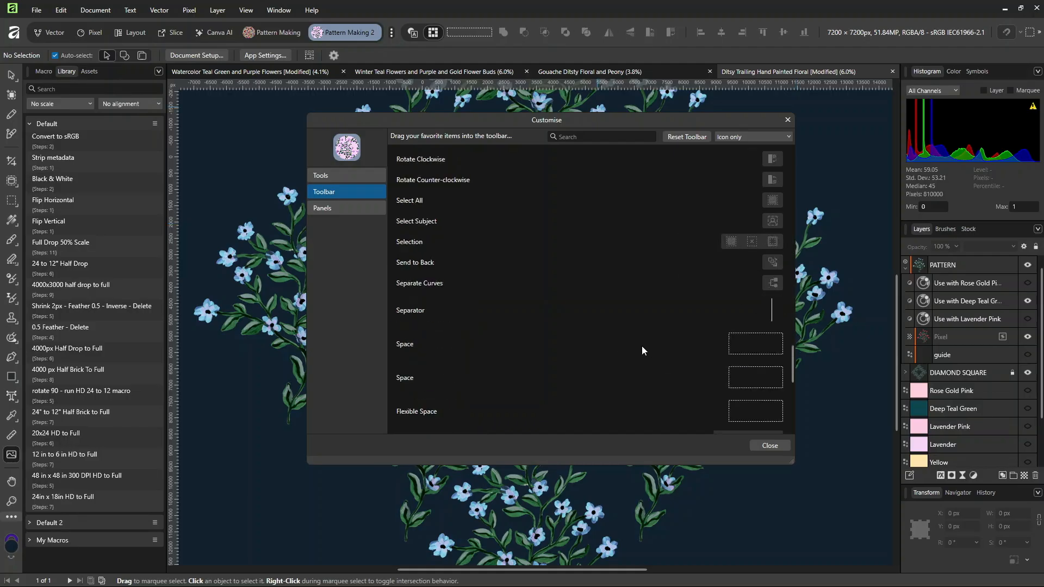
pyautogui.scroll(4, 405, 277)
pyautogui.moveTo(658, 82); pyautogui.dragTo(592, 35)
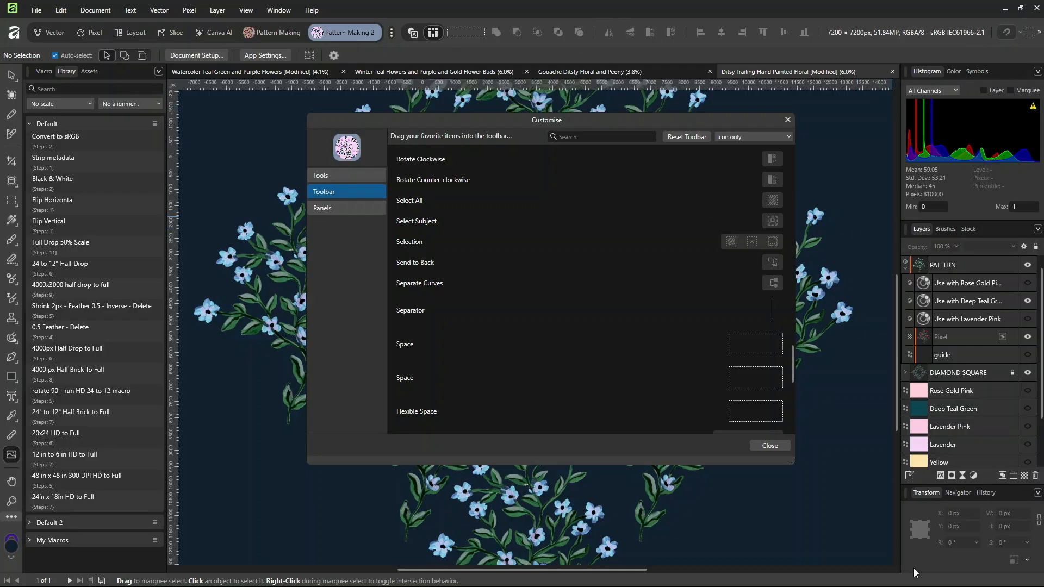
# Switch to customizing the studio's panels and remove the Histogram panel from the workspace
pyautogui.click(334, 208)
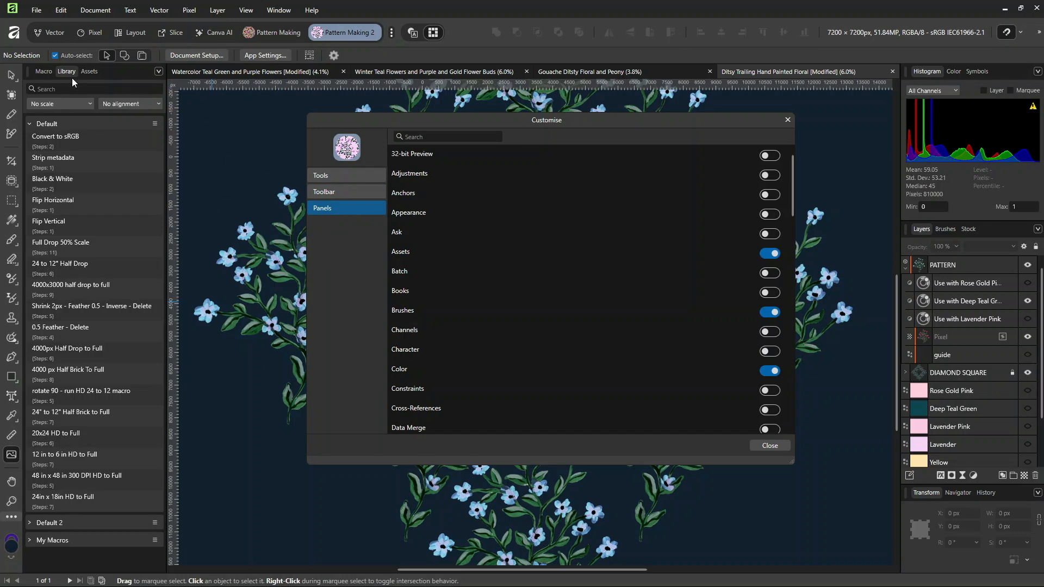
pyautogui.scroll(-8, 611, 280)
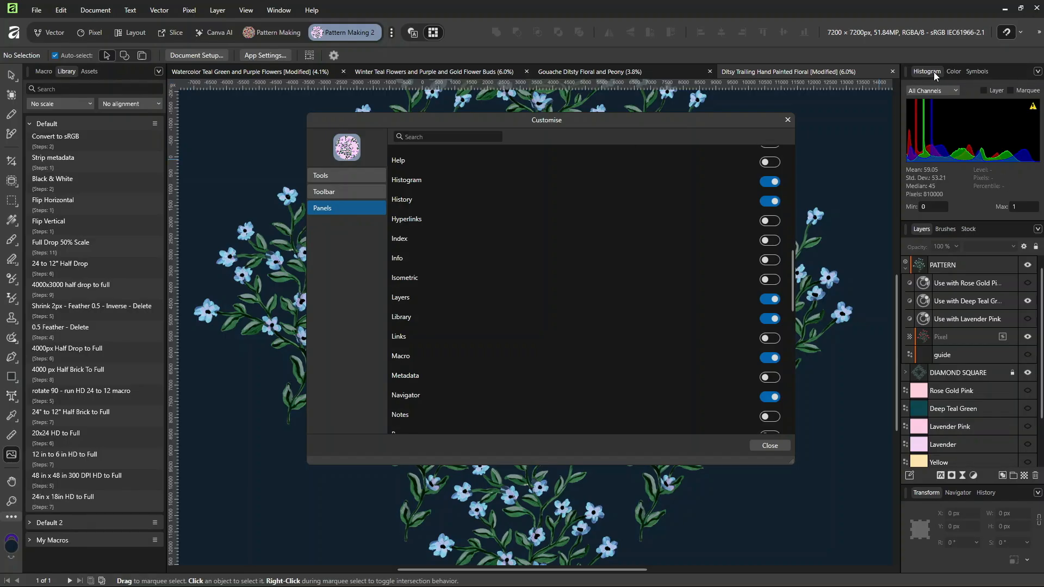
pyautogui.moveTo(933, 72); pyautogui.dragTo(737, 174)
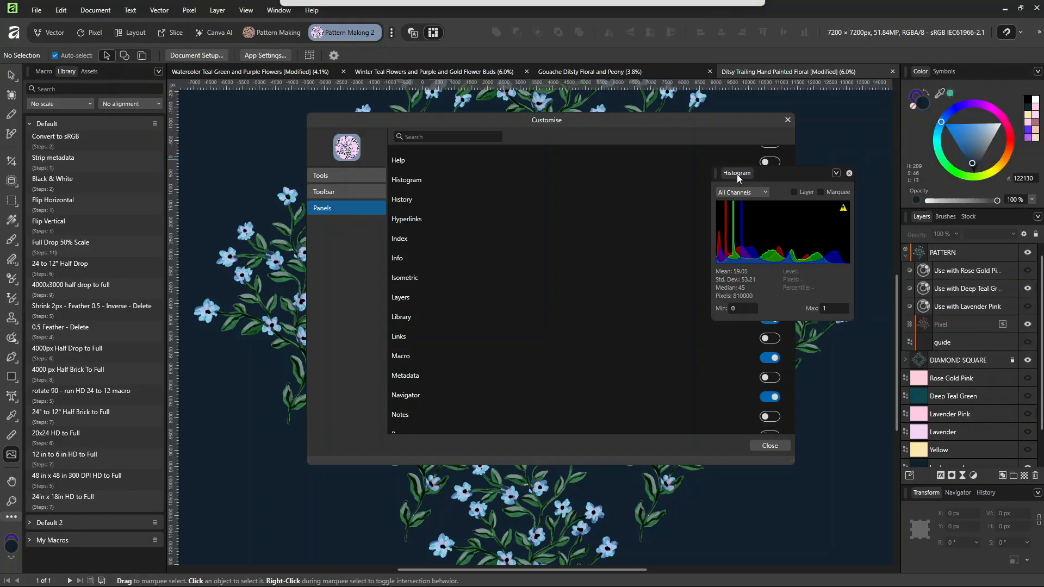
pyautogui.click(849, 173)
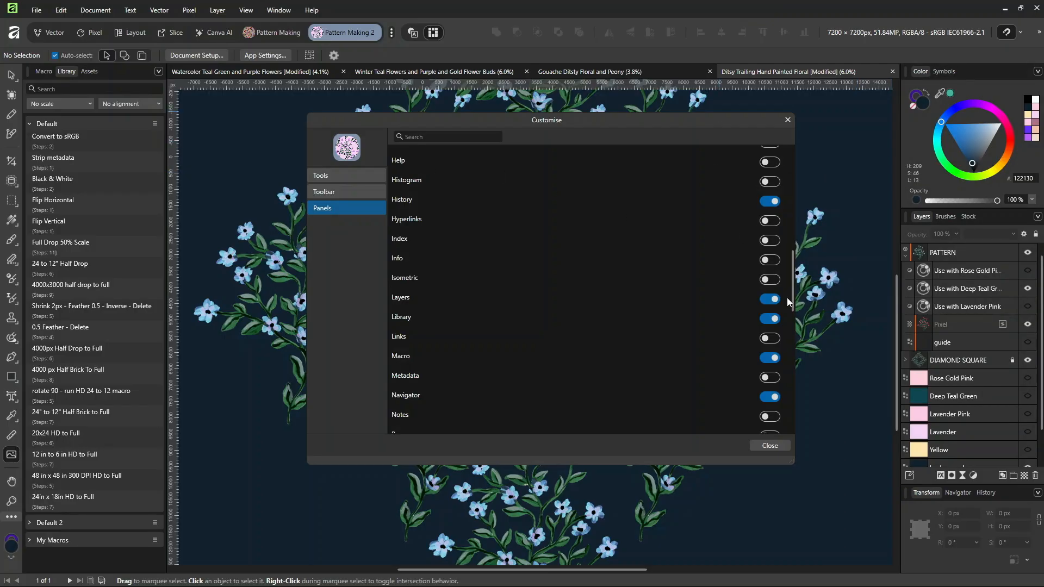
# Enable the Swatches and Stroke panels, docking Stroke between Swatches and Symbols, and bring Symbols to the front
pyautogui.moveTo(793, 279); pyautogui.dragTo(791, 412)
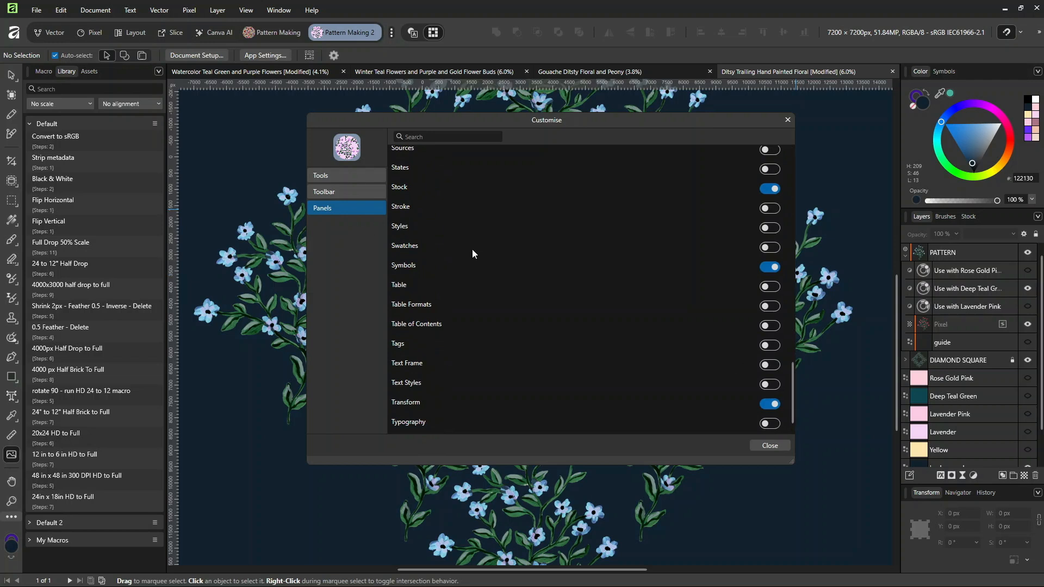
pyautogui.click(770, 248)
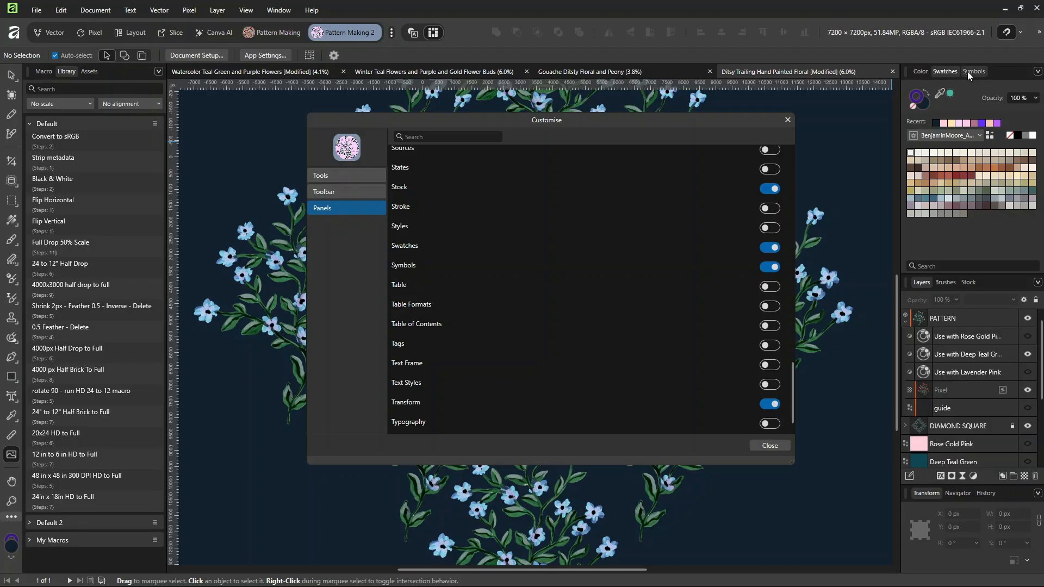
pyautogui.moveTo(792, 406); pyautogui.dragTo(792, 403)
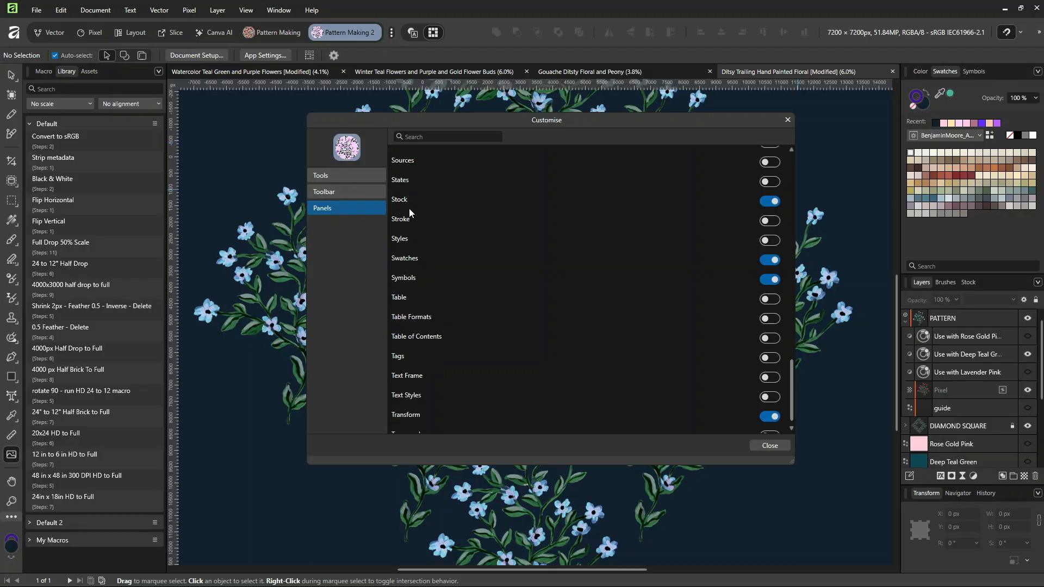
pyautogui.click(769, 221)
pyautogui.moveTo(1043, 141)
pyautogui.mouseDown()
pyautogui.moveTo(825, 133)
pyautogui.moveTo(739, 143)
pyautogui.moveTo(944, 71)
pyautogui.mouseUp()
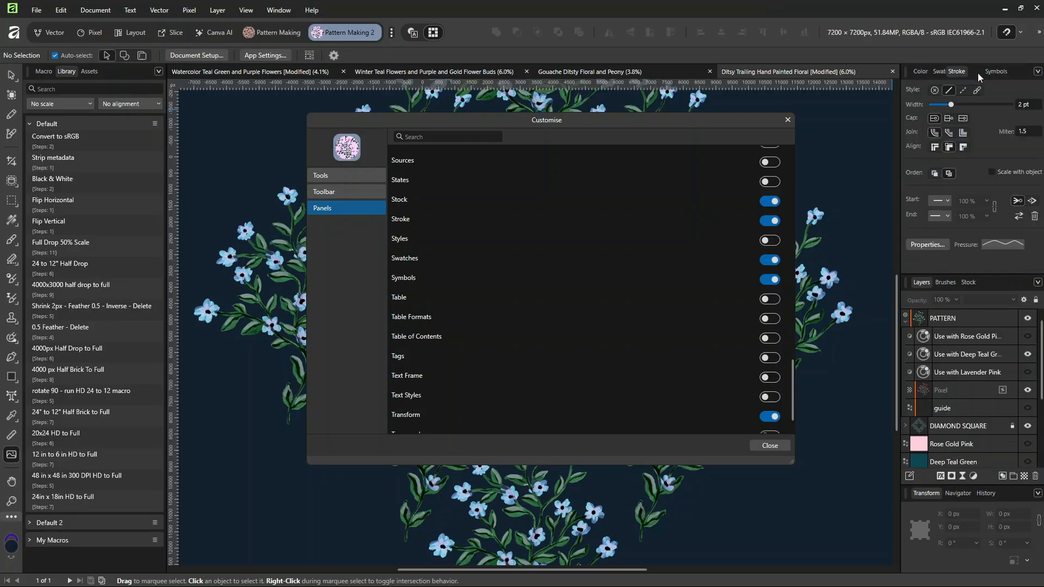
pyautogui.click(1000, 73)
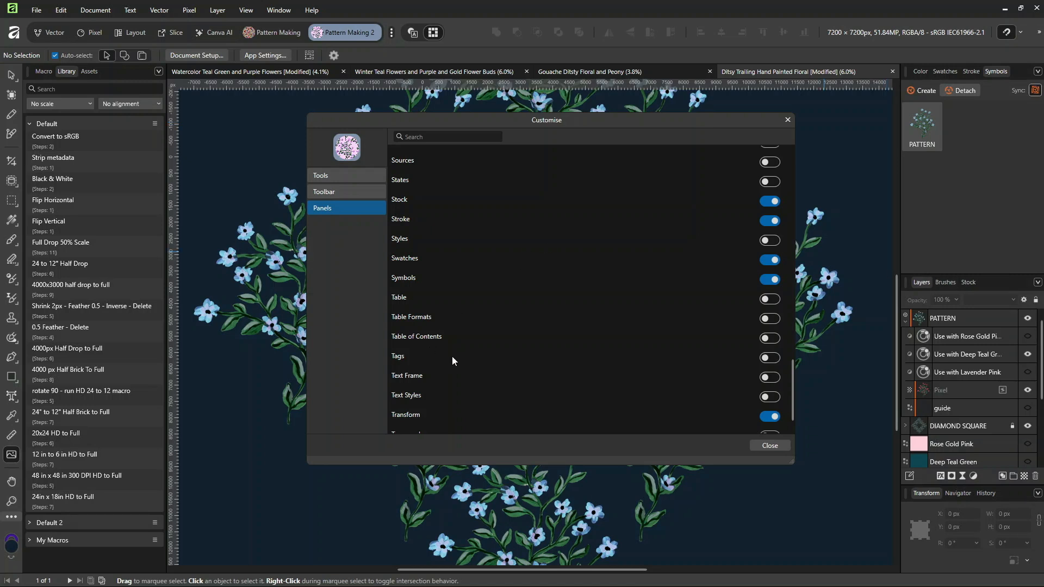
# Enable the Path Brushes panel and dock it between Brushes and Stock
pyautogui.scroll(-1, 446, 329)
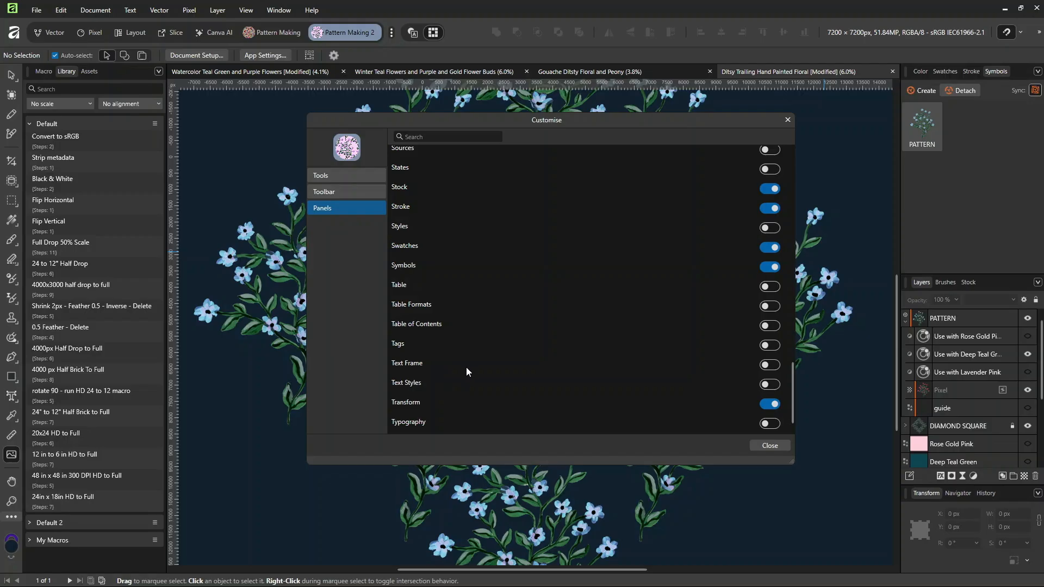
pyautogui.scroll(5, 485, 368)
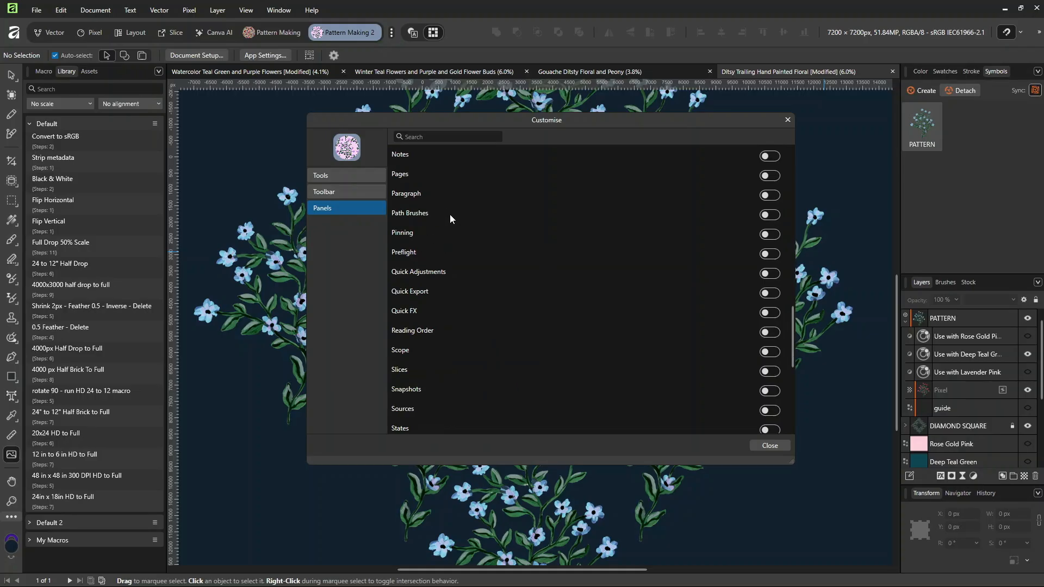
pyautogui.click(770, 214)
pyautogui.moveTo(741, 226); pyautogui.dragTo(972, 292)
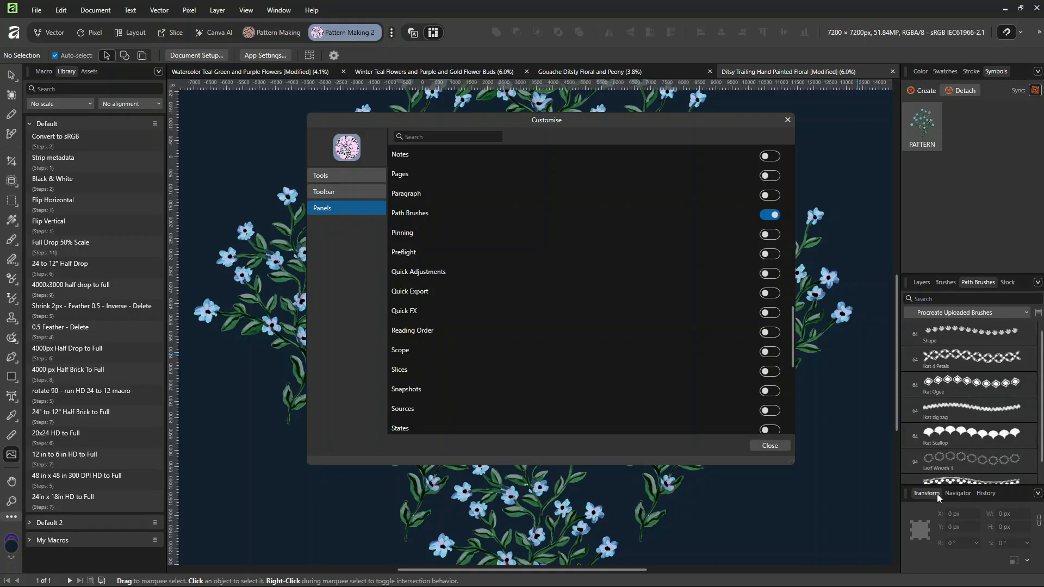
# Detach and close the Navigator panel, and bring Transform to the front of its group
pyautogui.click(958, 494)
pyautogui.moveTo(960, 412); pyautogui.dragTo(809, 374)
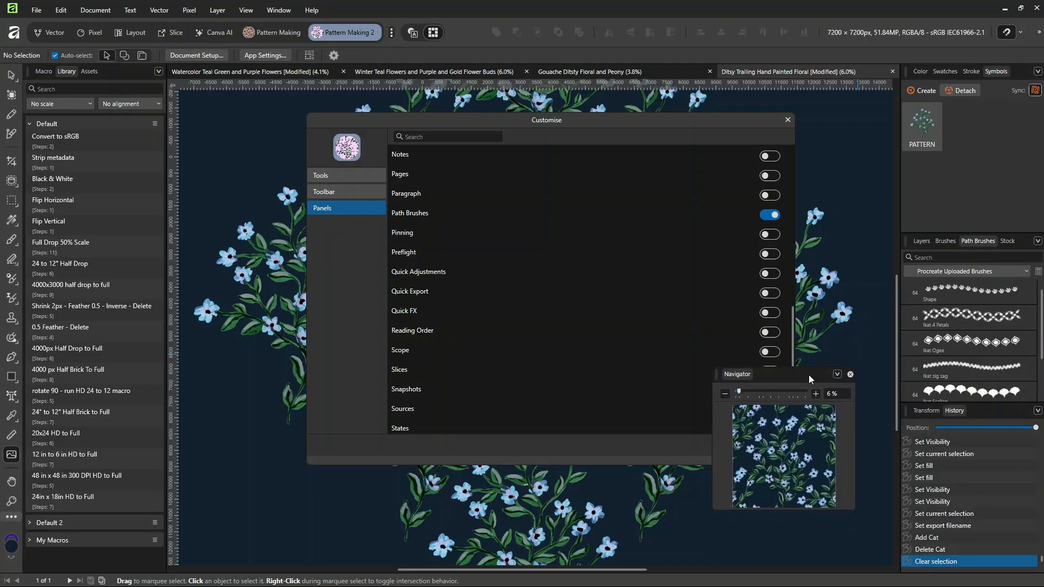
pyautogui.click(851, 375)
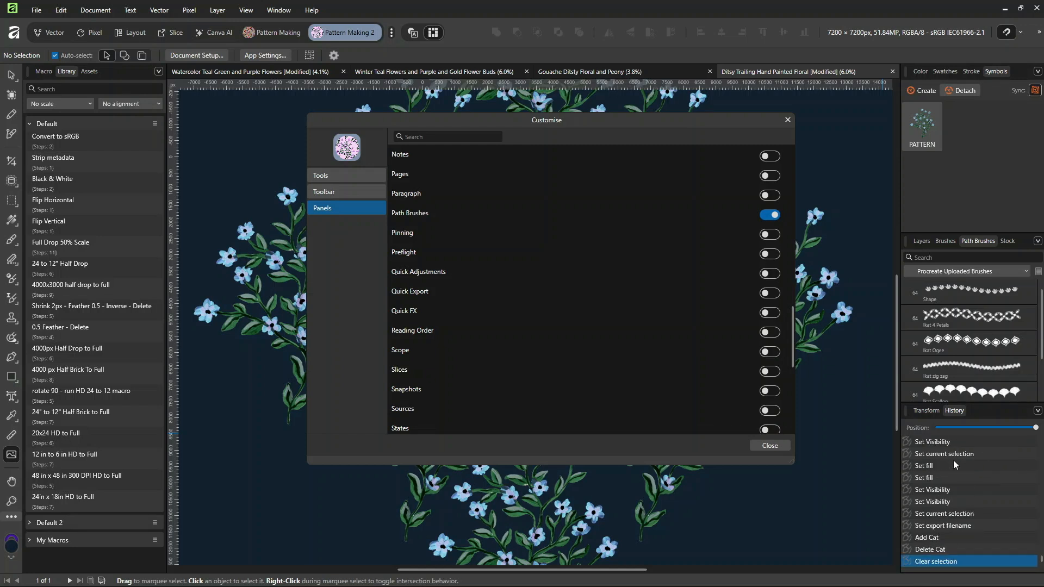
pyautogui.click(931, 415)
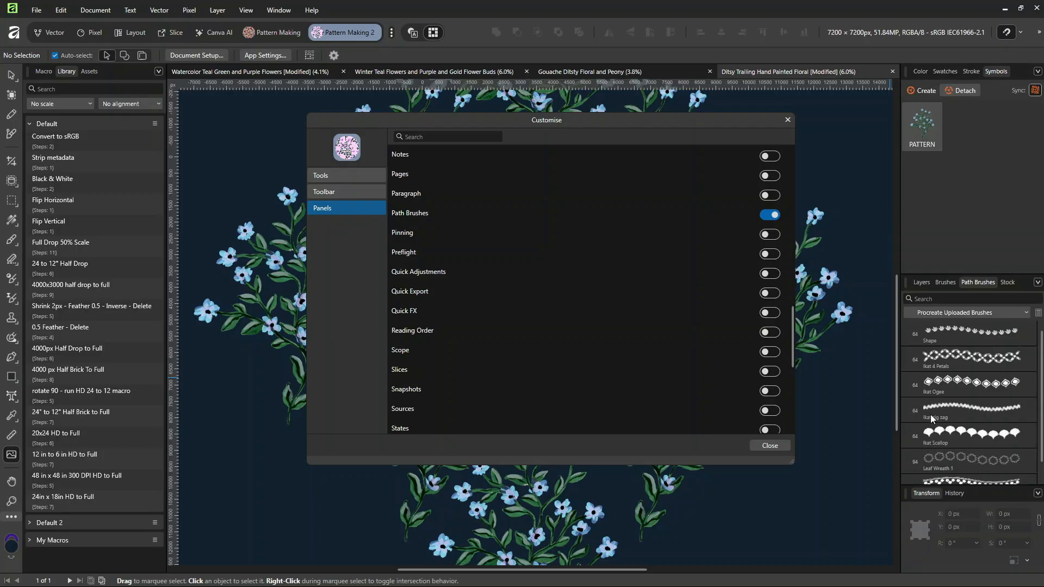
# Bring the Layers and Color panels to the front of their groups and finish customizing the studio
pyautogui.click(922, 283)
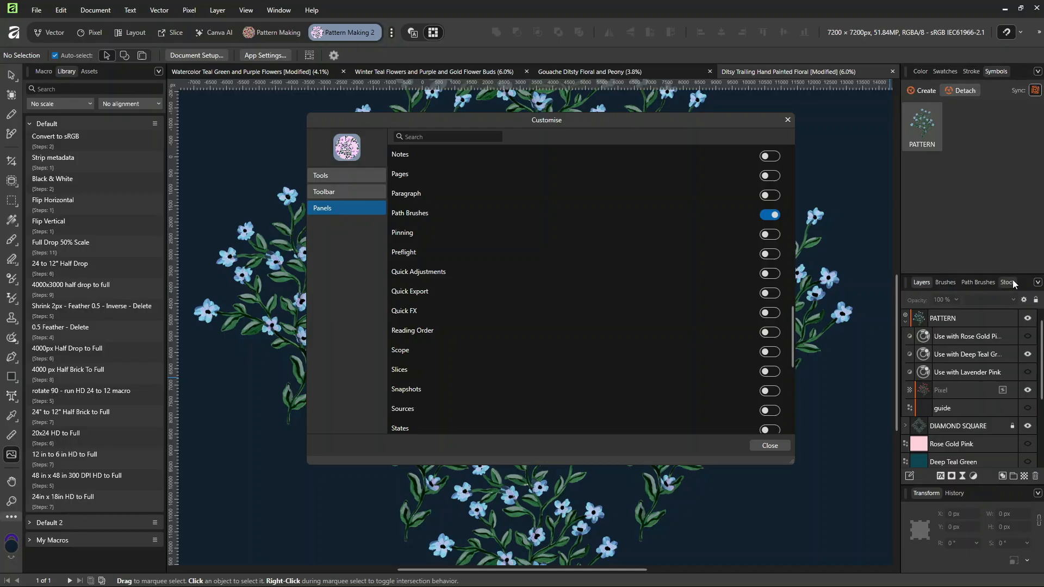
pyautogui.click(924, 73)
pyautogui.click(946, 71)
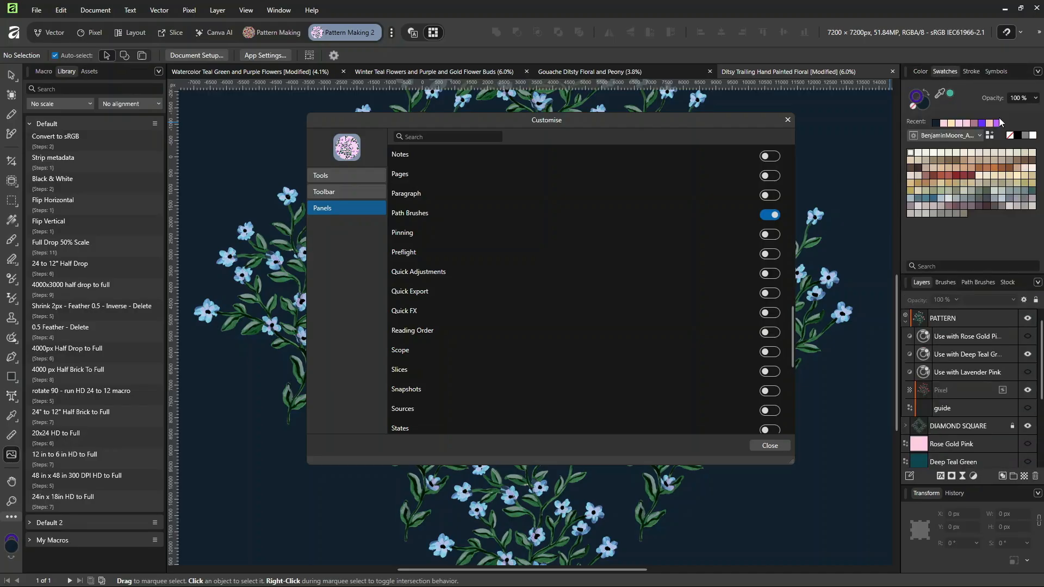
pyautogui.click(922, 73)
pyautogui.moveTo(301, 583)
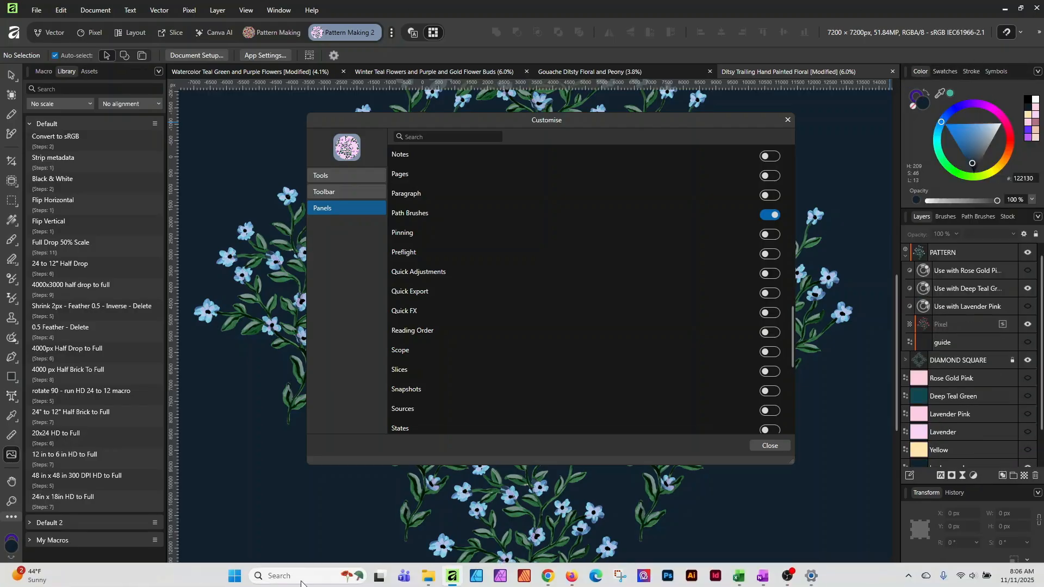
pyautogui.click(770, 445)
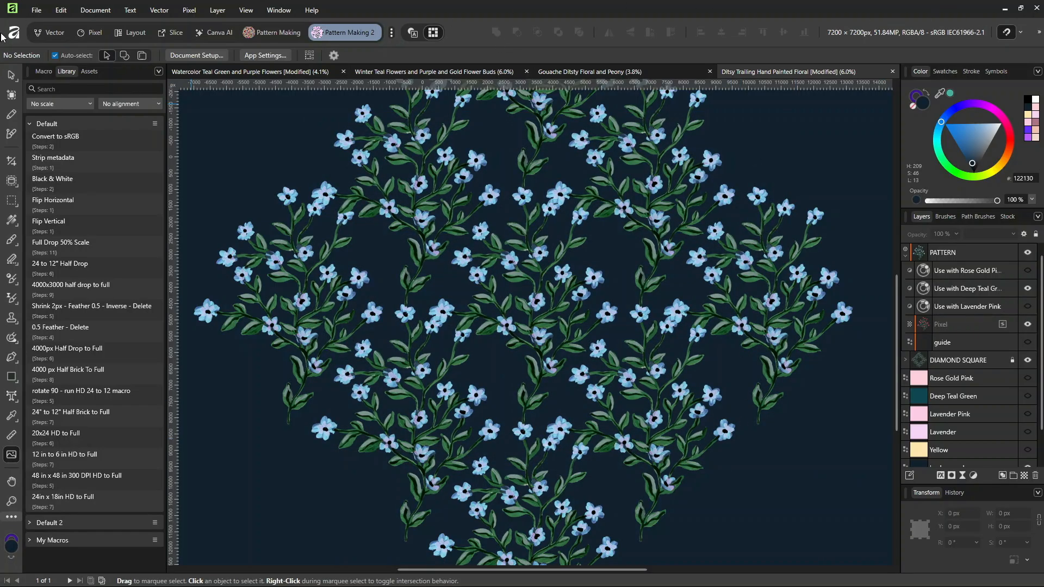
# Activate the Move Tool and display the related tools grouped with it
pyautogui.click(10, 76)
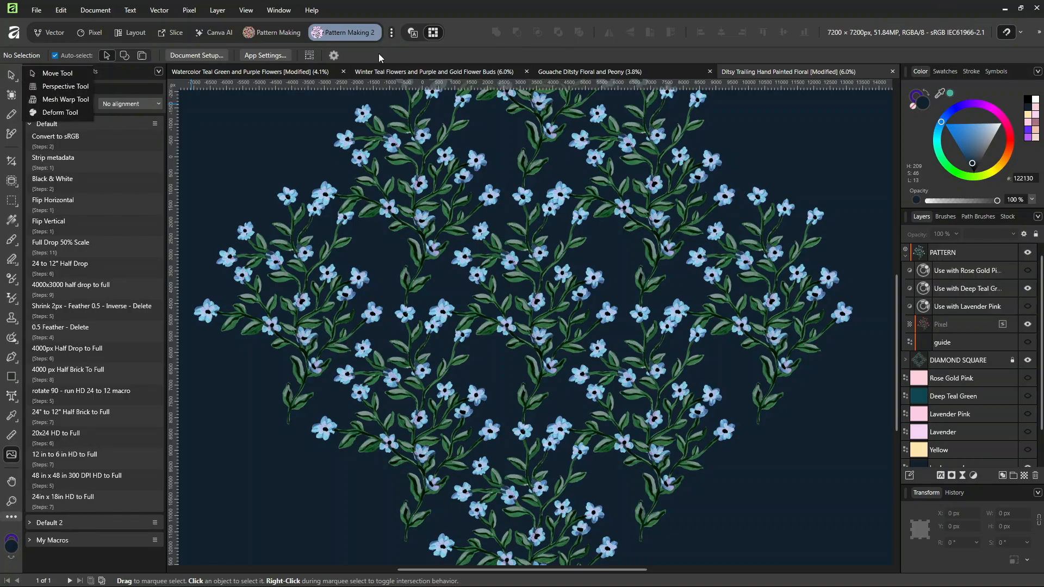
pyautogui.click(12, 76)
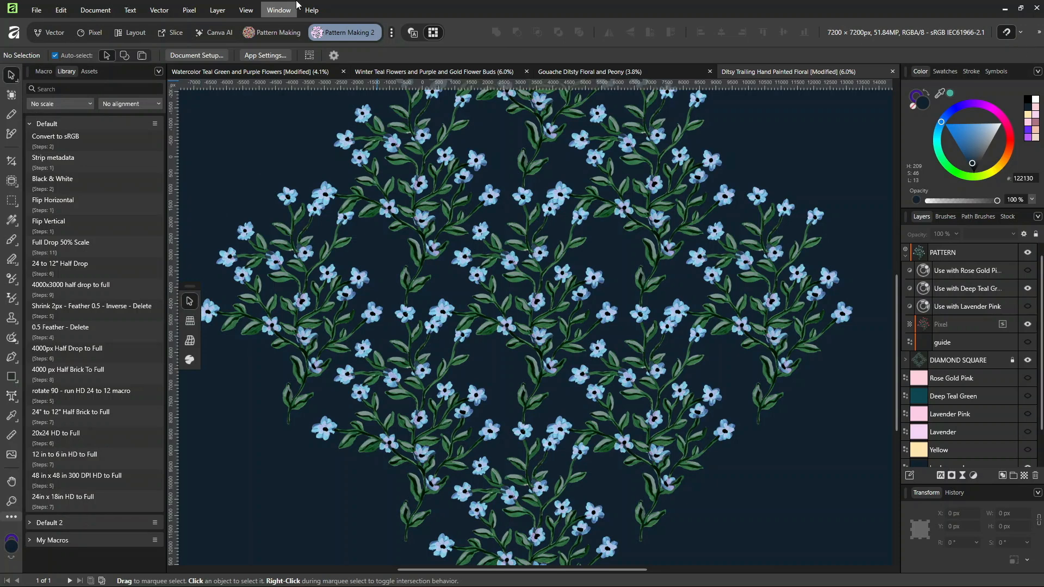
# Draw two overlapping rectangles, about 3033 × 3117 px and 3874 × 2532 px, over the pattern and select both
pyautogui.click(11, 376)
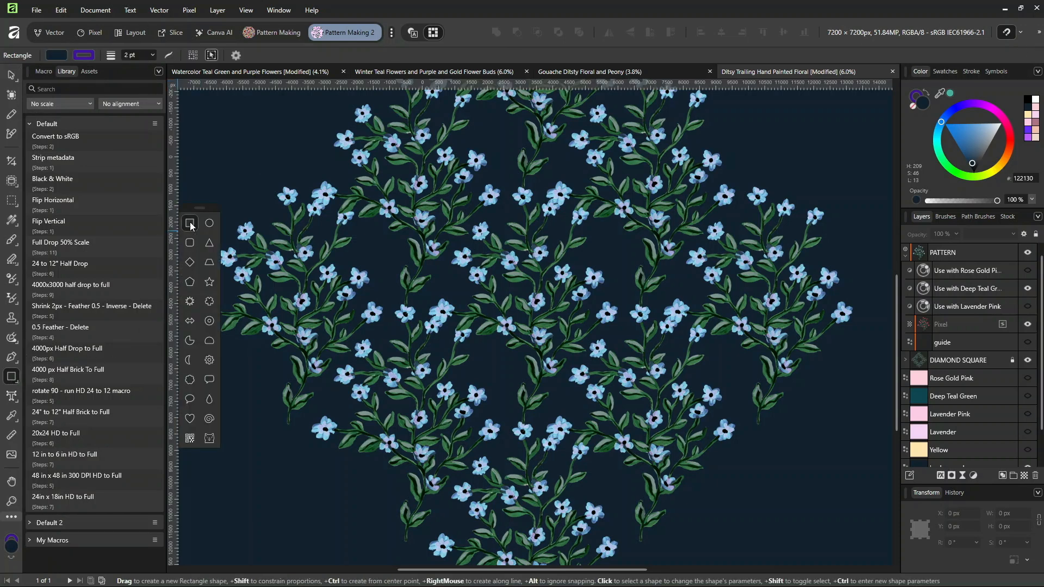
pyautogui.moveTo(351, 230); pyautogui.dragTo(450, 330)
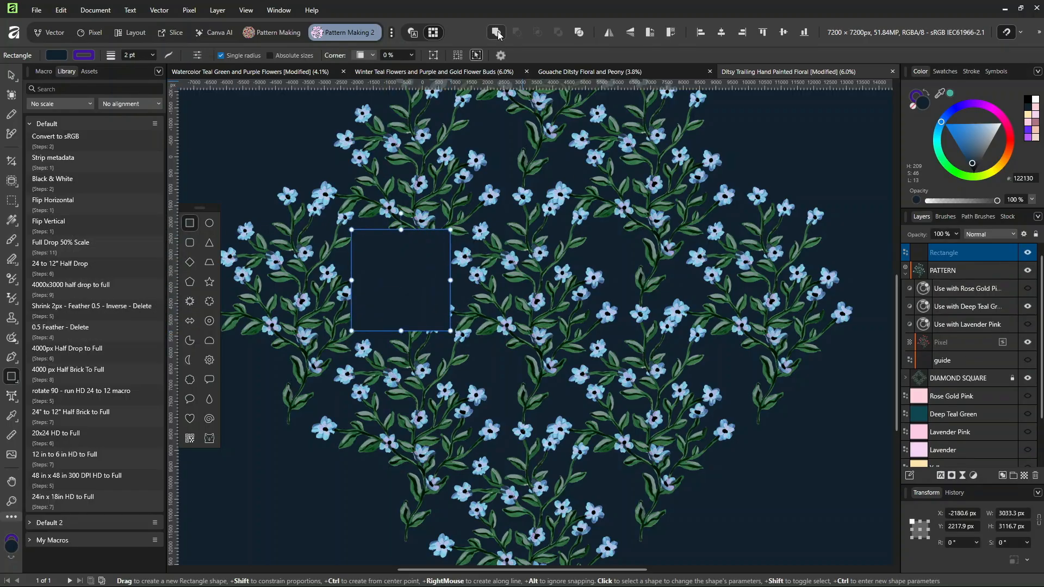
pyautogui.moveTo(406, 192); pyautogui.dragTo(533, 275)
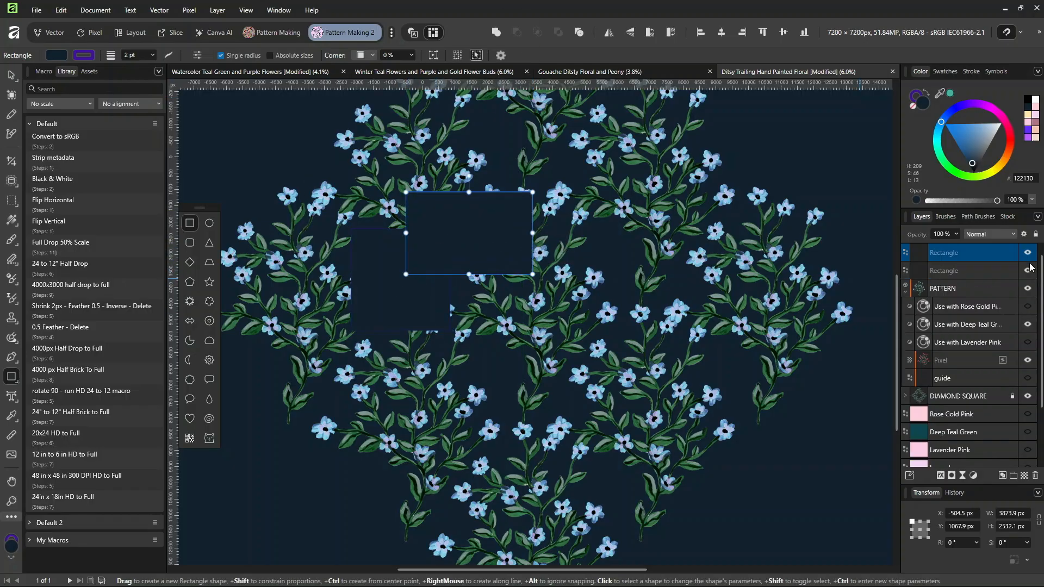
pyautogui.keyDown('shift'); pyautogui.click(961, 270); pyautogui.keyUp('shift')
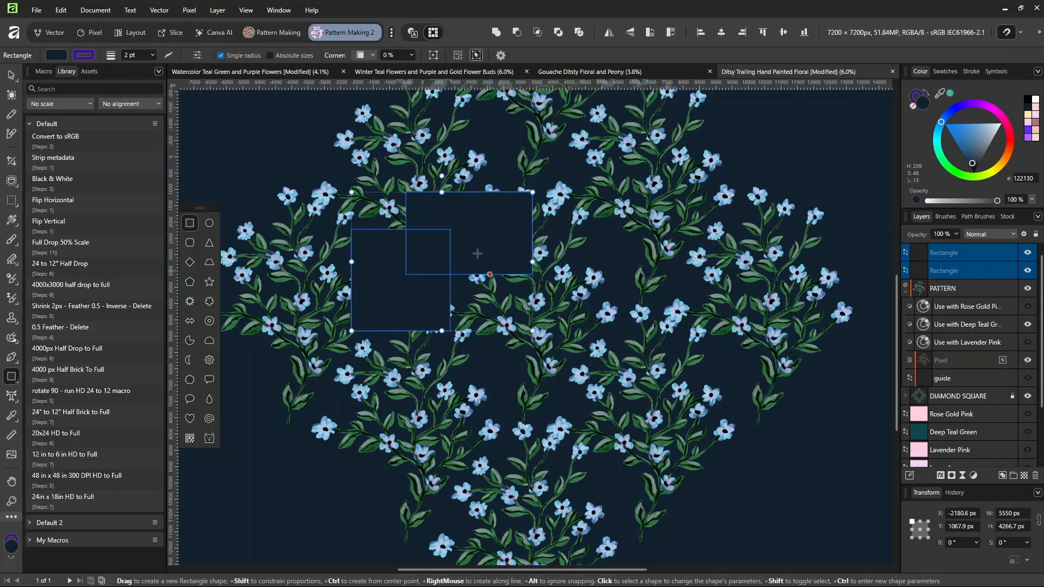
# Merge the two overlapping rectangles into a single shape with the Add operation and delete the merged shape
pyautogui.click(495, 33)
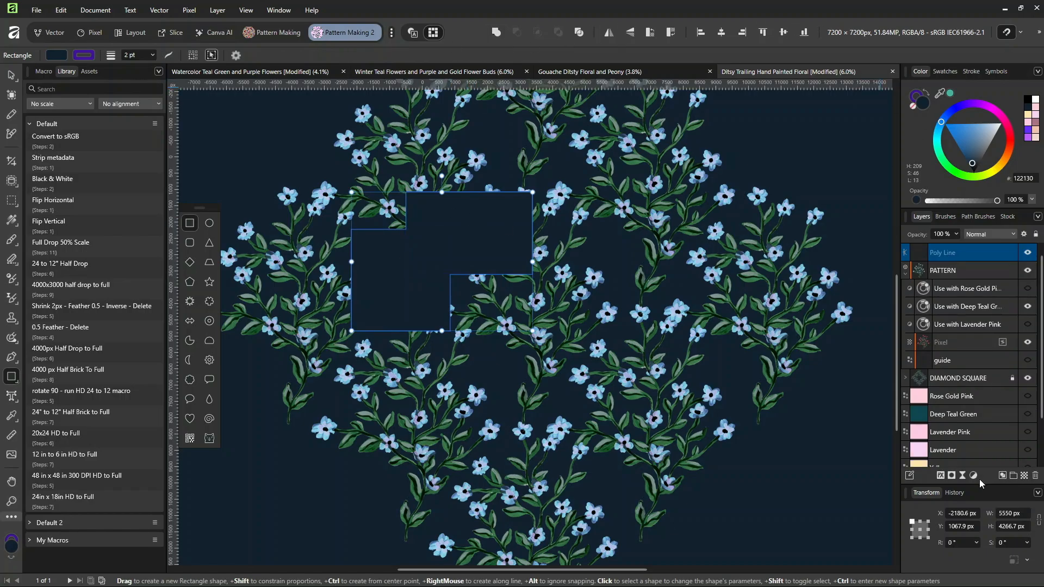
pyautogui.press('Delete')
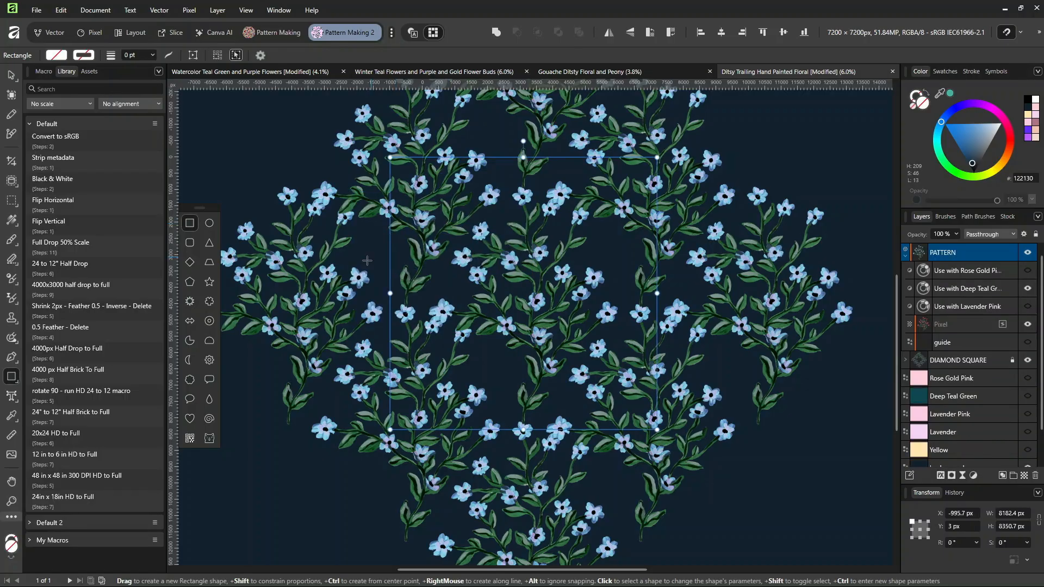
# Update the Pattern Making 2 studio with the current workspace and make it the active studio in the watercolor flowers document
pyautogui.rightClick(353, 31)
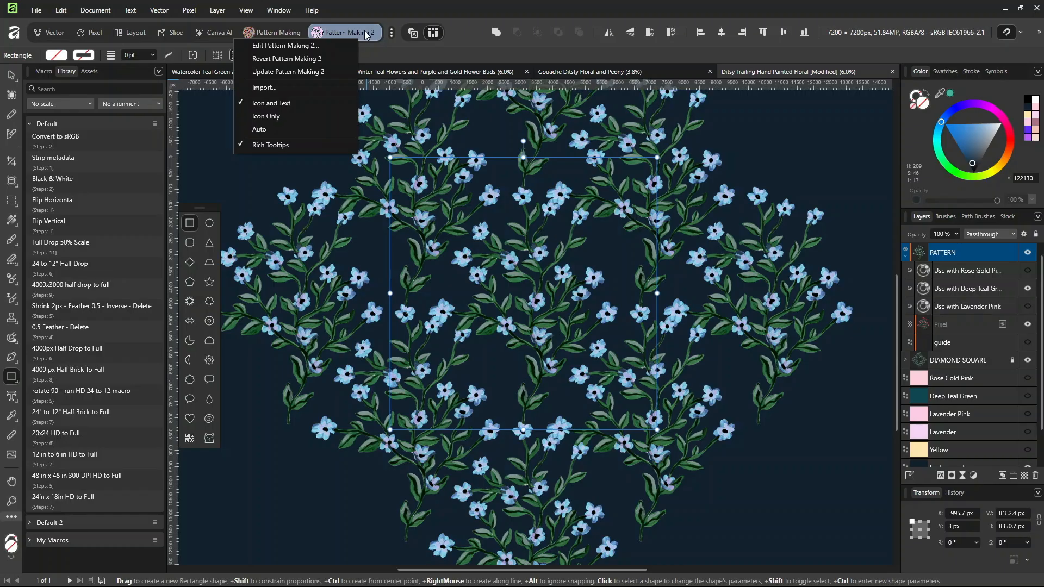
pyautogui.click(280, 71)
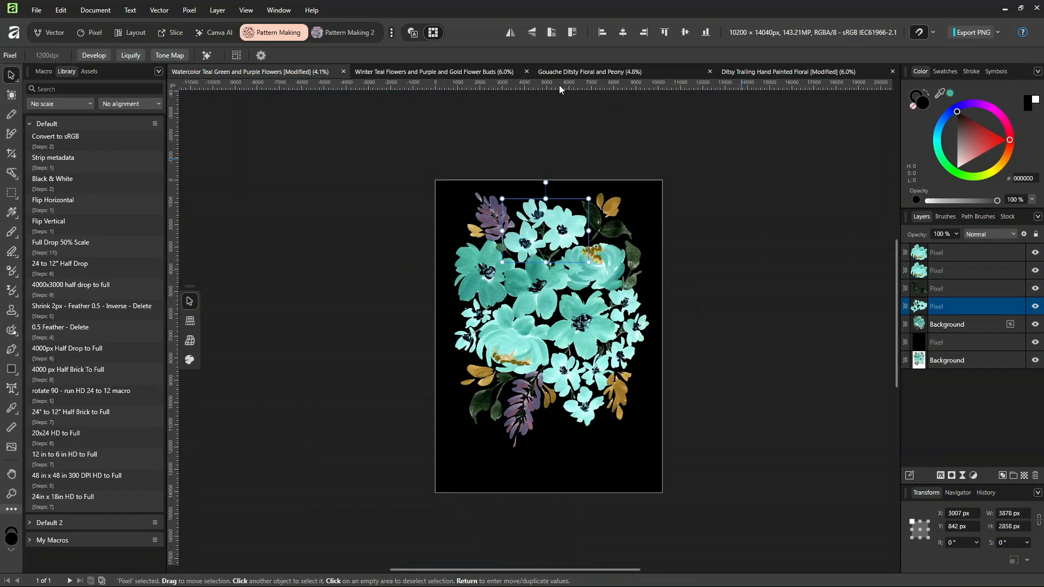
pyautogui.click(341, 32)
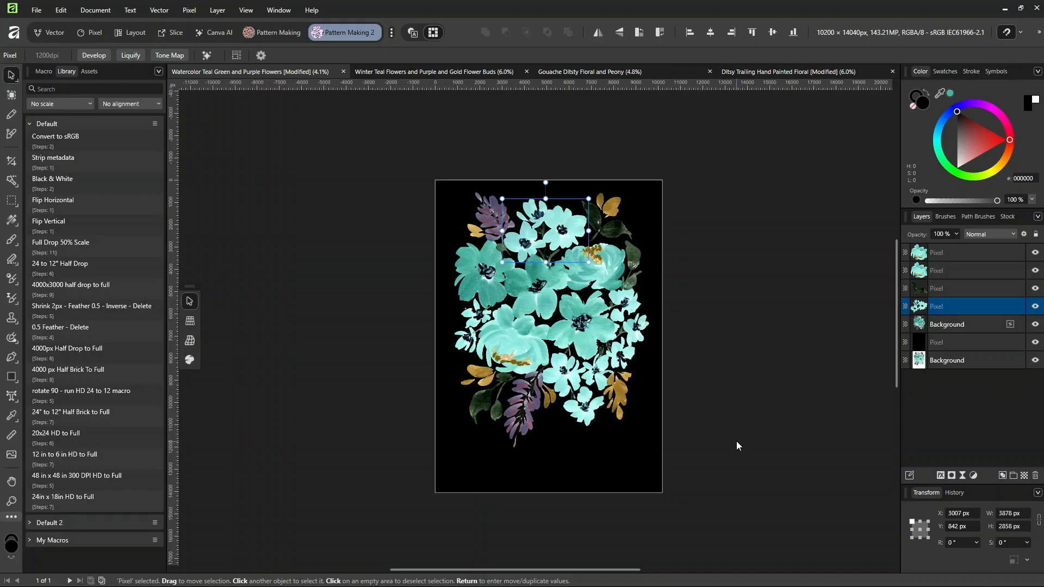
# Turn off the Pattern Making 2 studio in the studio list and turn it back on
pyautogui.hotkey('ctrl', '+')
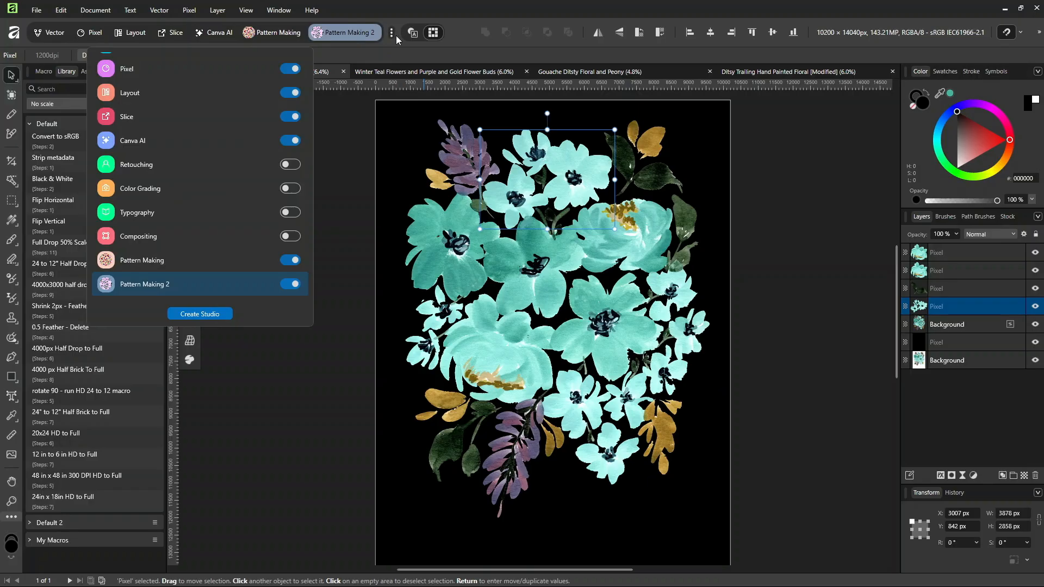
pyautogui.click(290, 284)
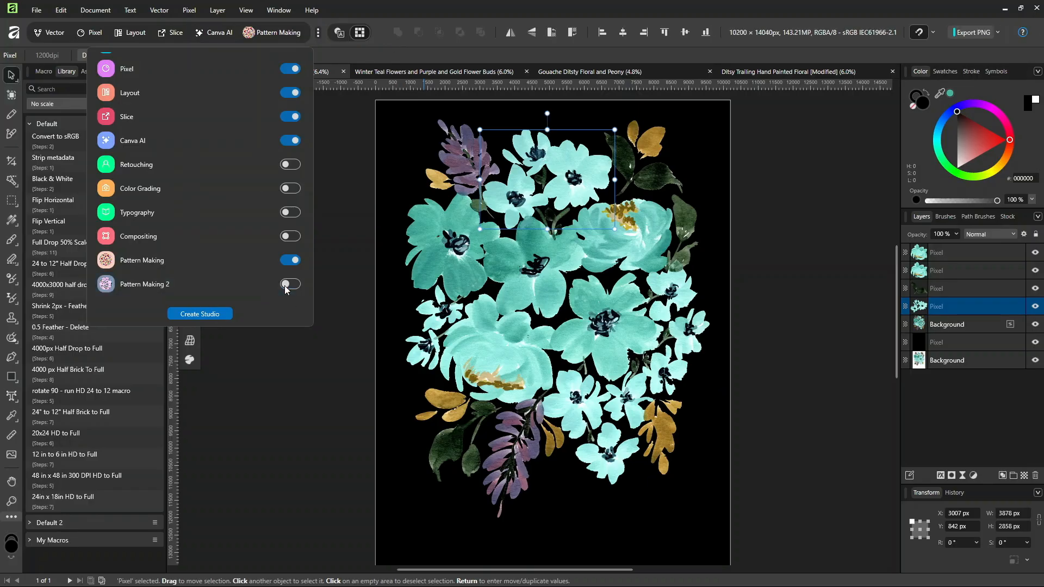
pyautogui.click(291, 284)
# Display the edit, import, export and delete options of the Pattern Making 2 studio in the studio list
pyautogui.rightClick(159, 281)
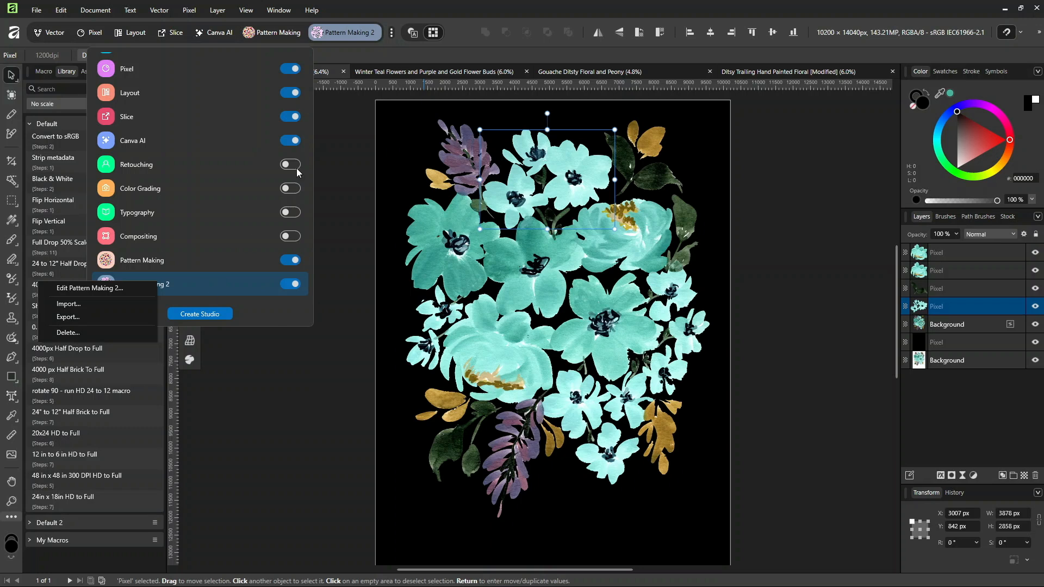
pyautogui.click(389, 34)
pyautogui.click(390, 34)
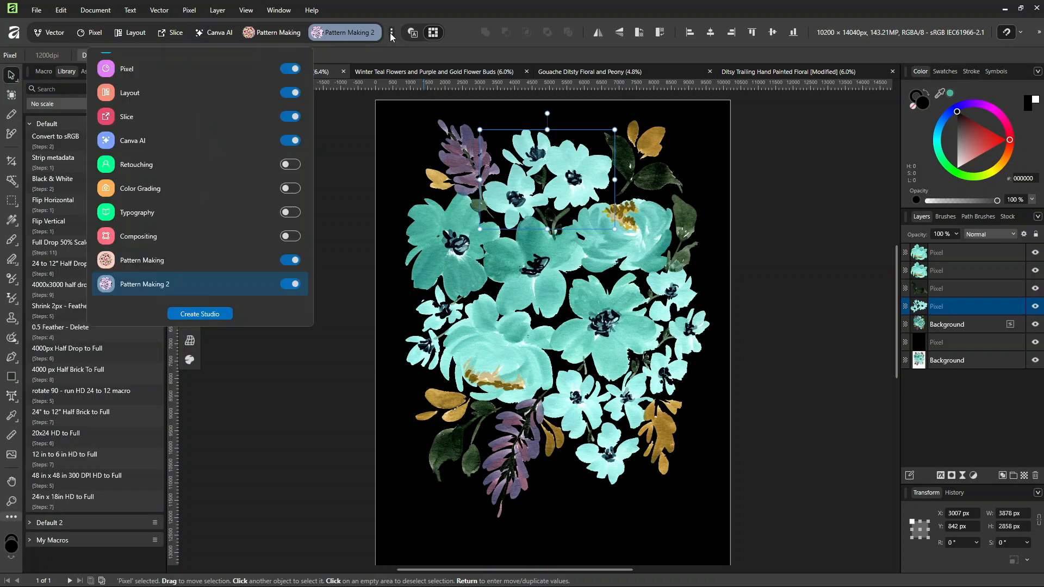
pyautogui.rightClick(119, 286)
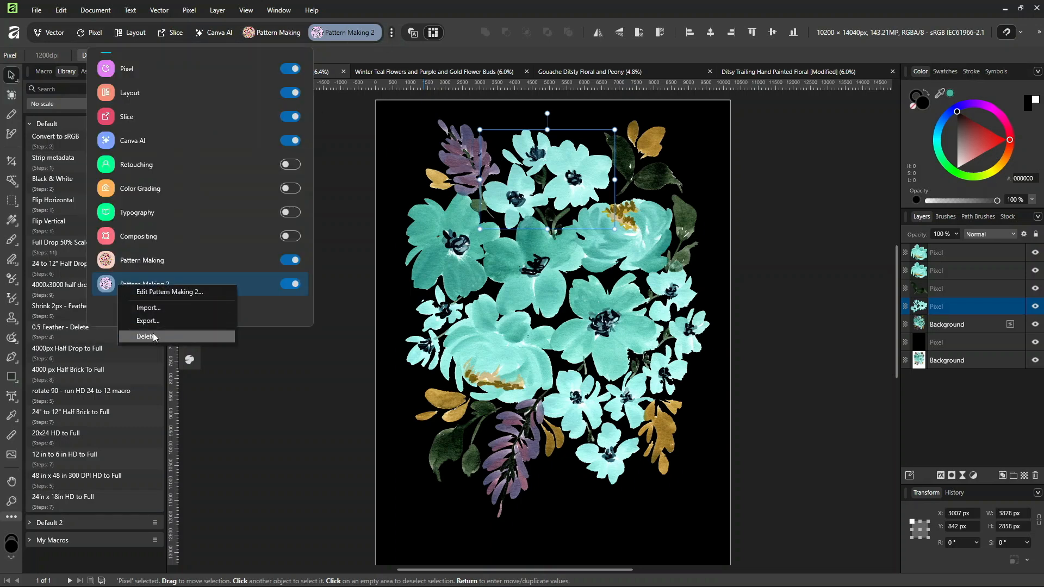